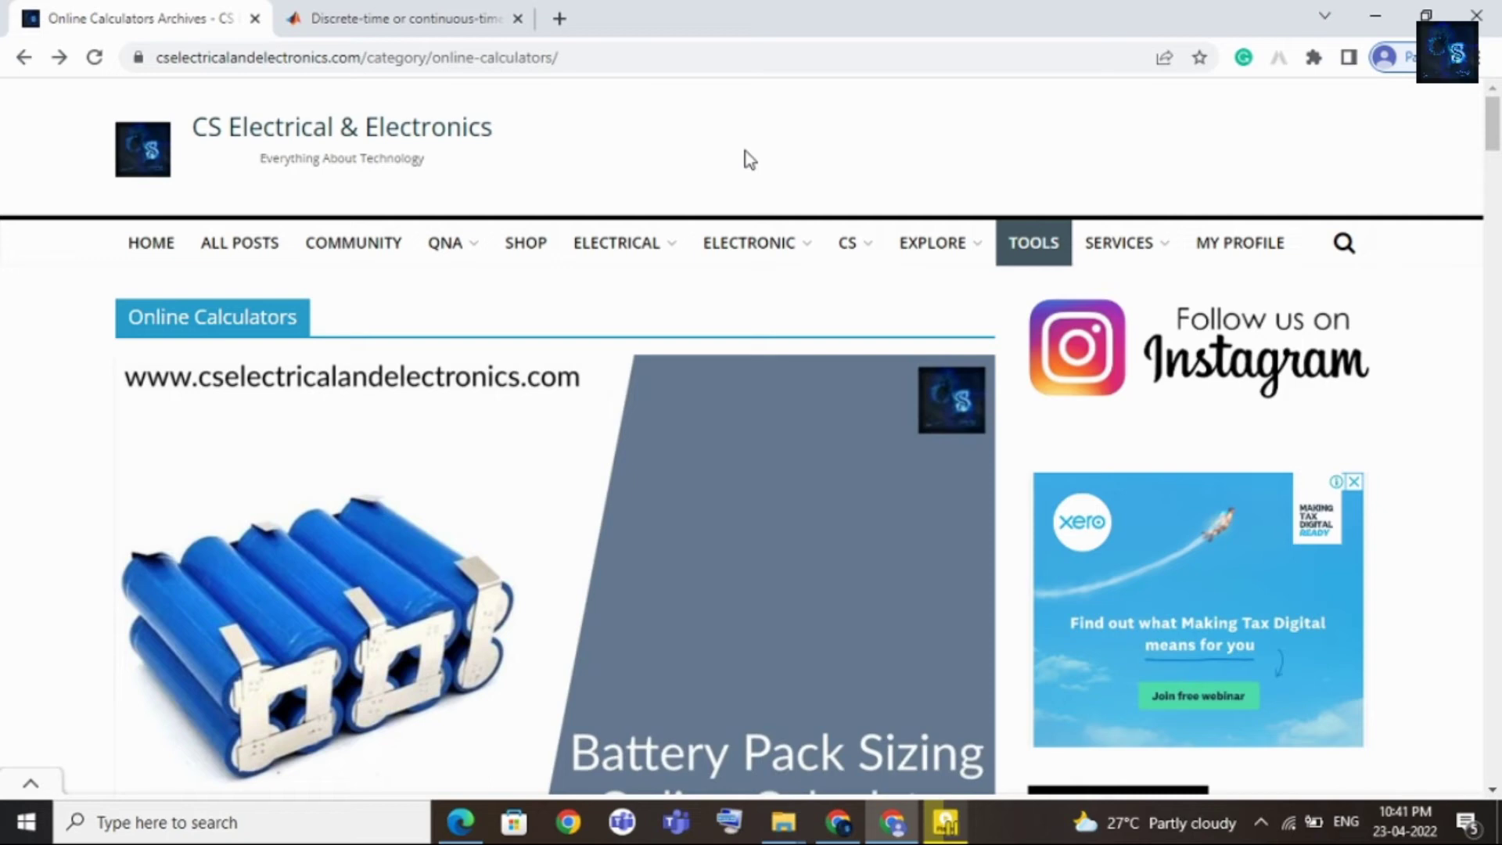
Open the 'Battery Pack Sizing Online Calculator For Electric Vehicles' post from the Online Calculators list.
scroll(724, 375, "down", 4)
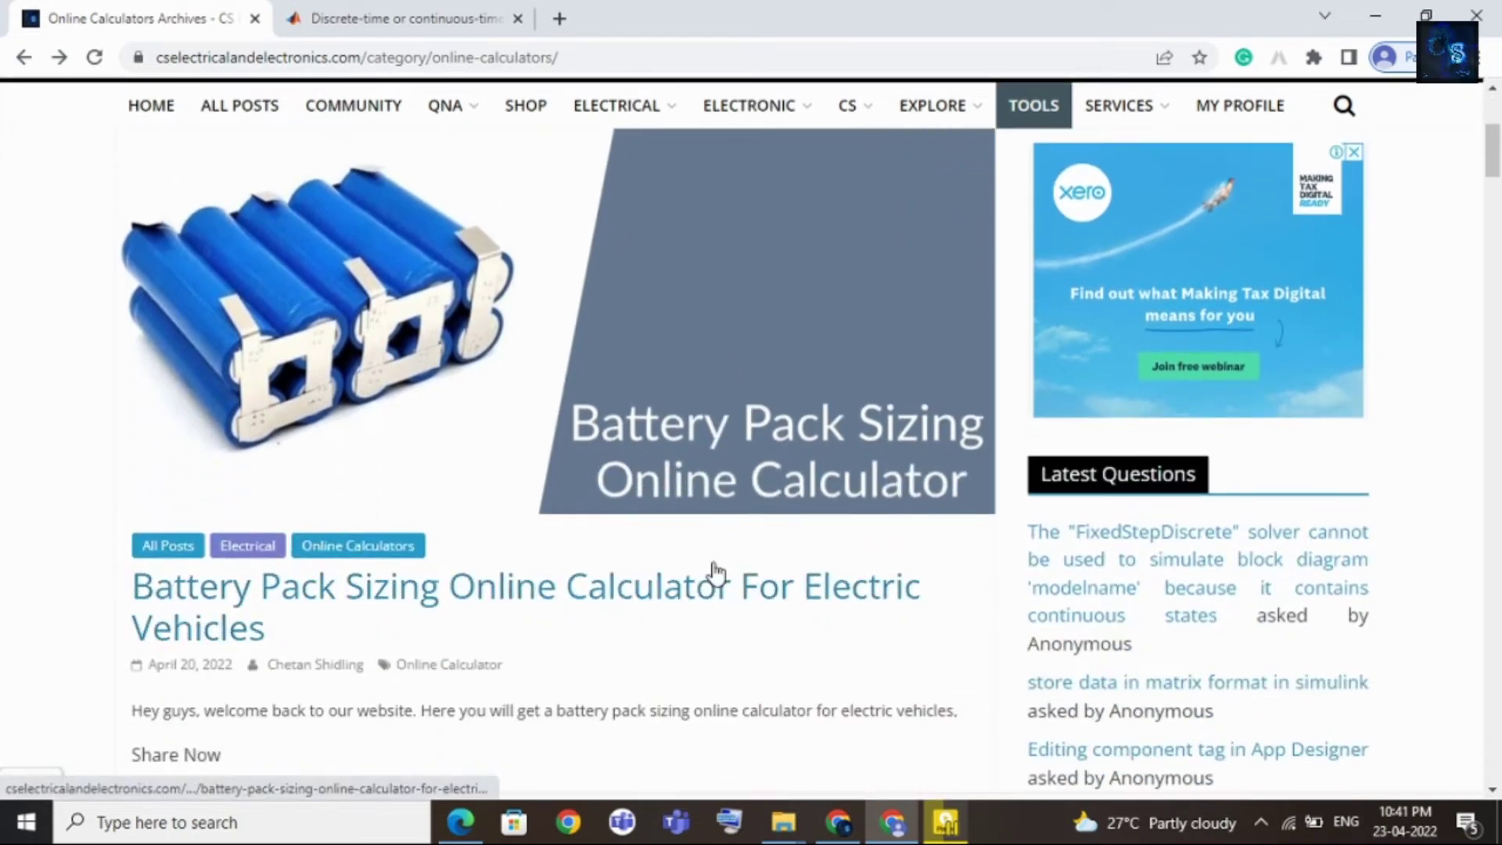
left_click(716, 576)
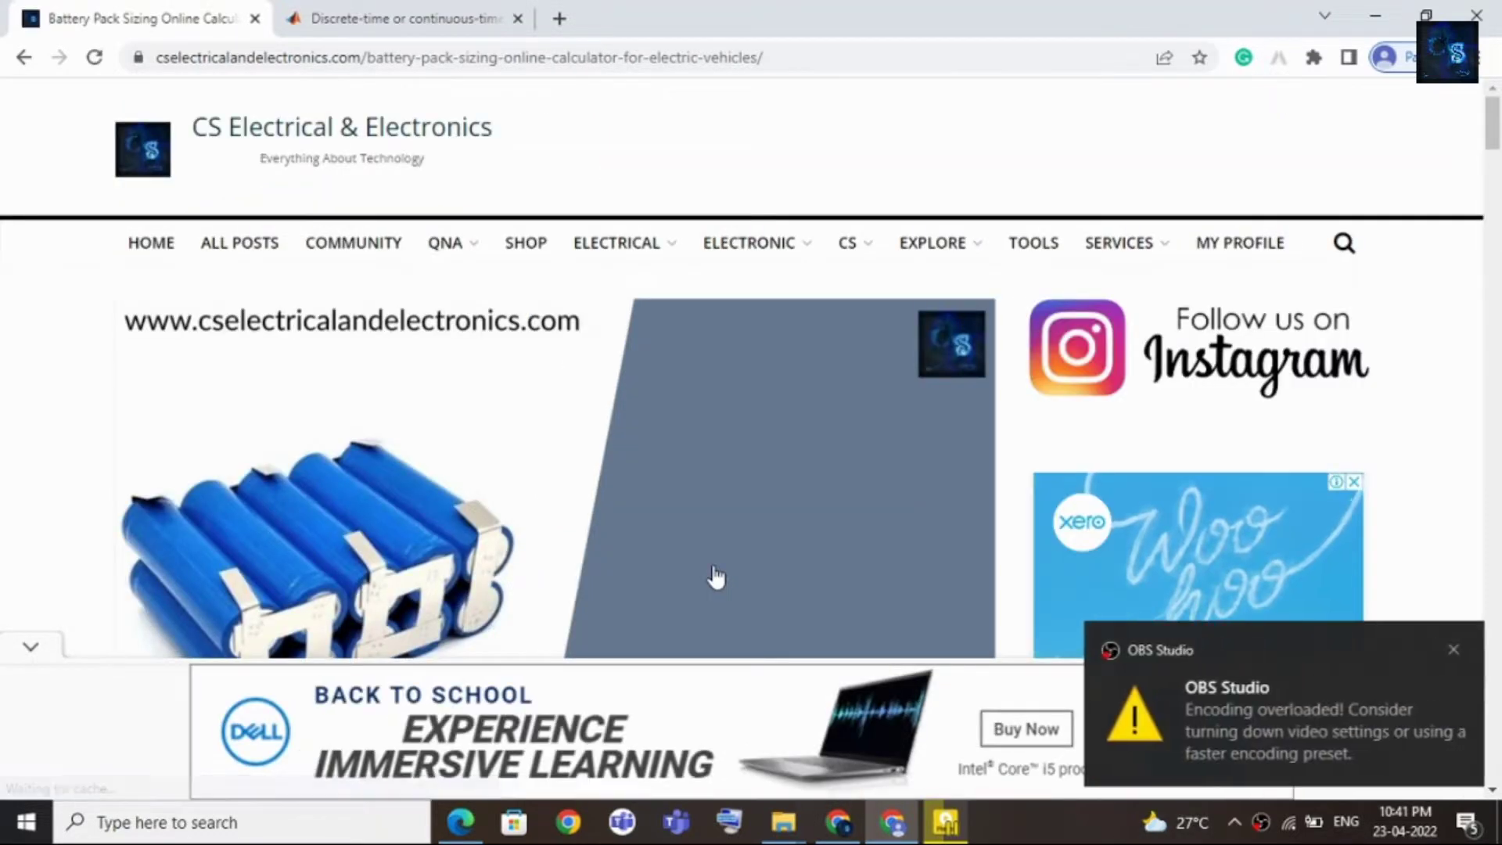
Dismiss the OBS notification and scroll down to the calculator's Load Voltage field.
left_click(1452, 649)
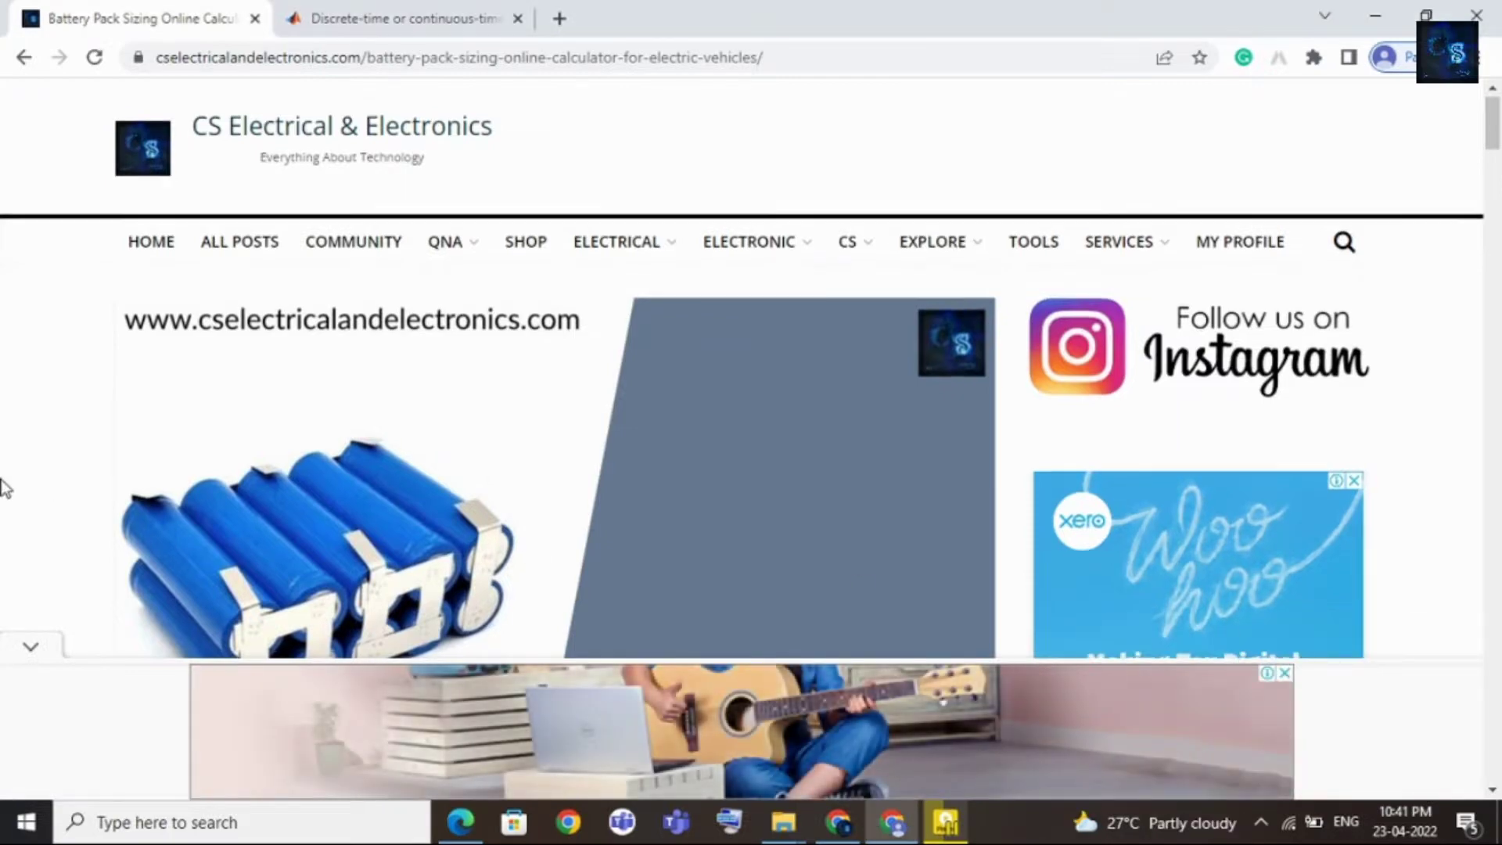
scroll(29, 648, "down", 3)
scroll(486, 624, "down", 4)
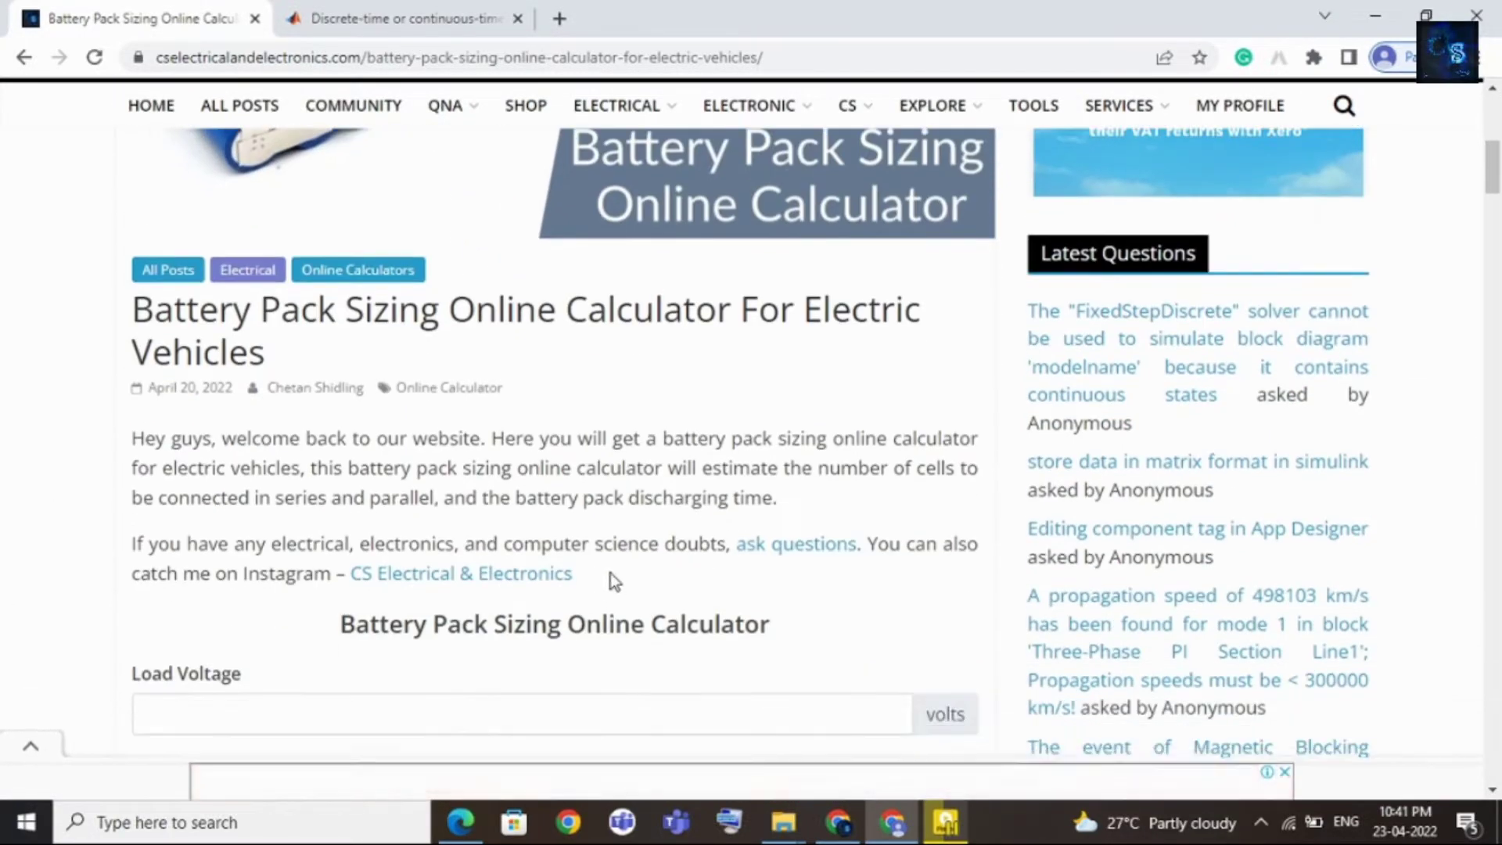
scroll(610, 573, "down", 1)
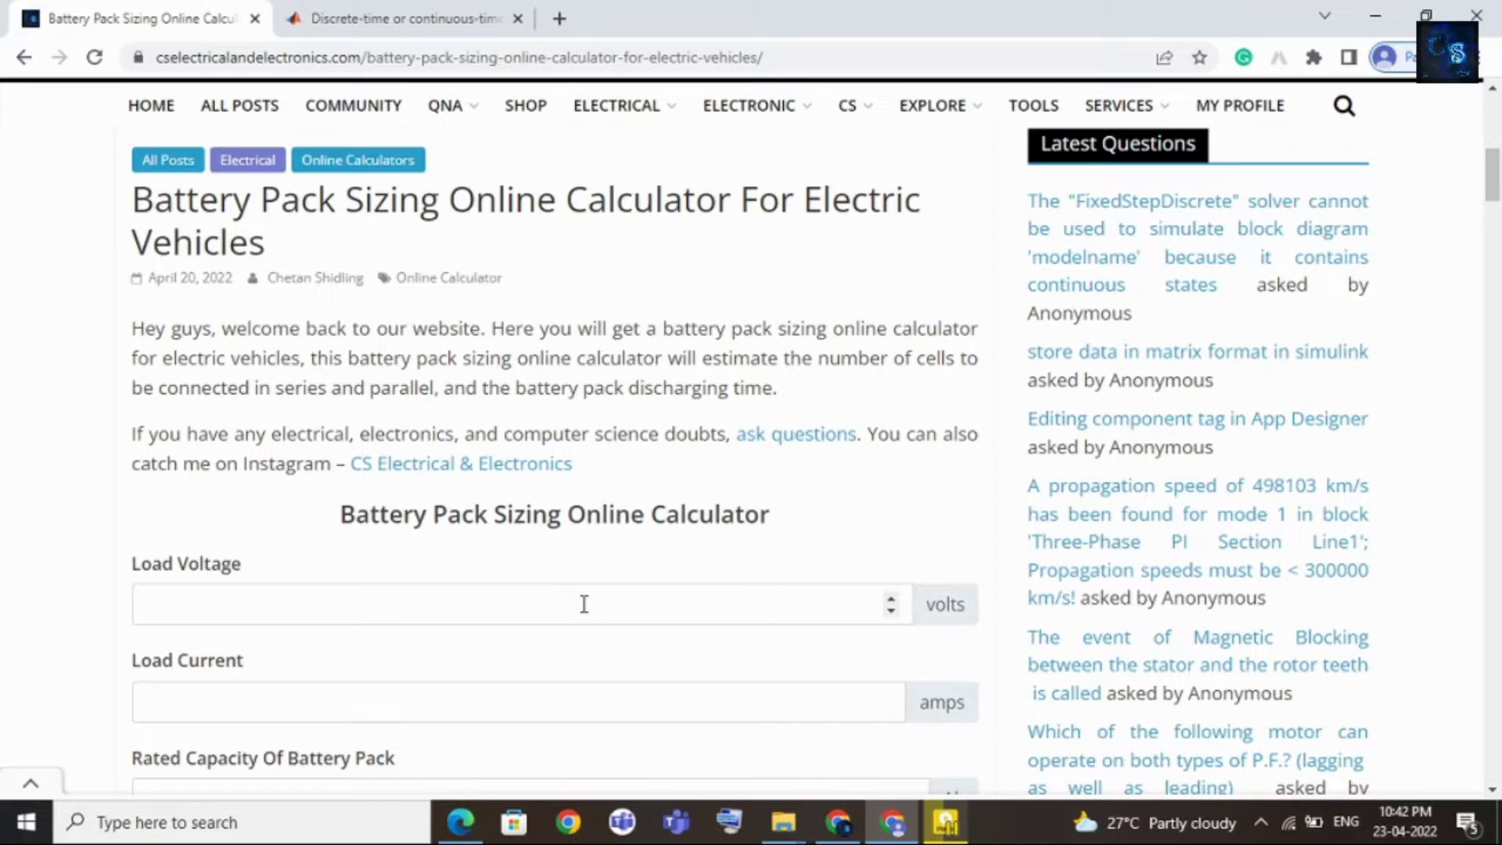
Enter a 300 V load voltage and a 50 A load current.
left_click(584, 604)
scroll(584, 604, "down", 3)
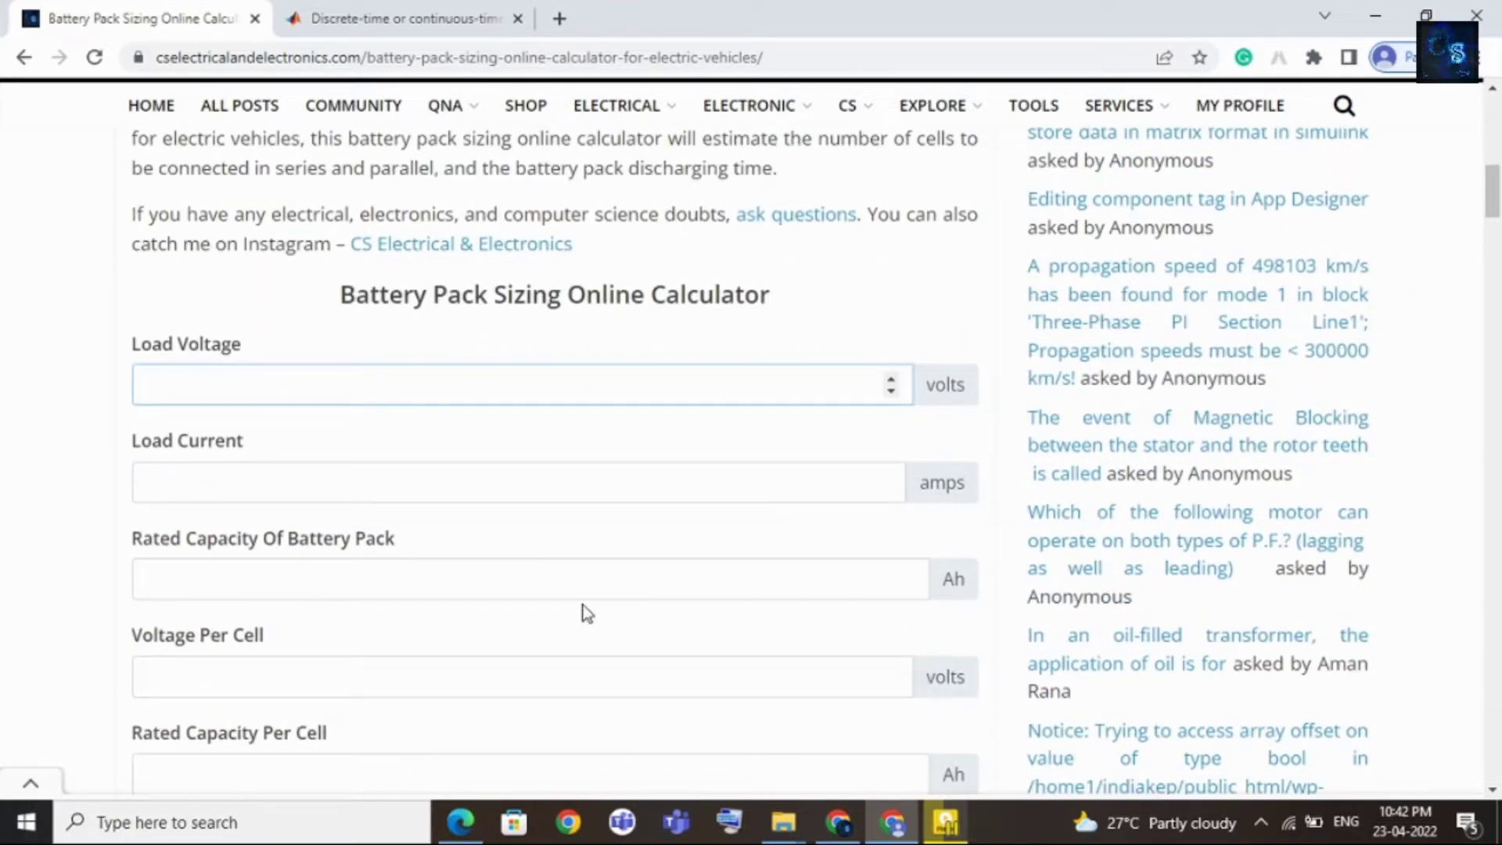
type("300")
left_click(455, 482)
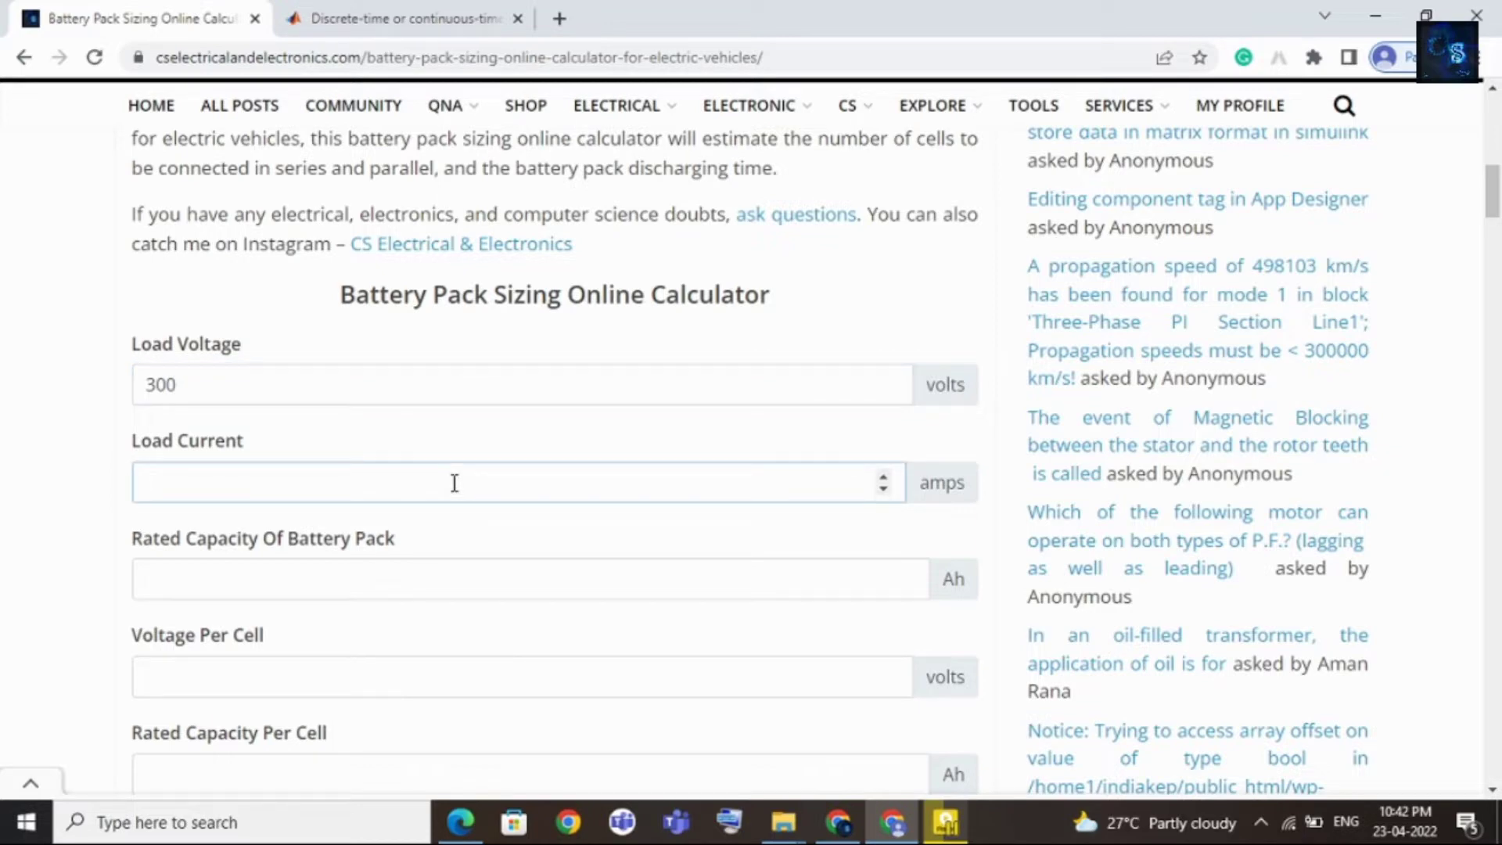
type("50")
Enter 150 Ah pack capacity and 3.7 V per cell, giving 81 cells in series.
left_click(421, 580)
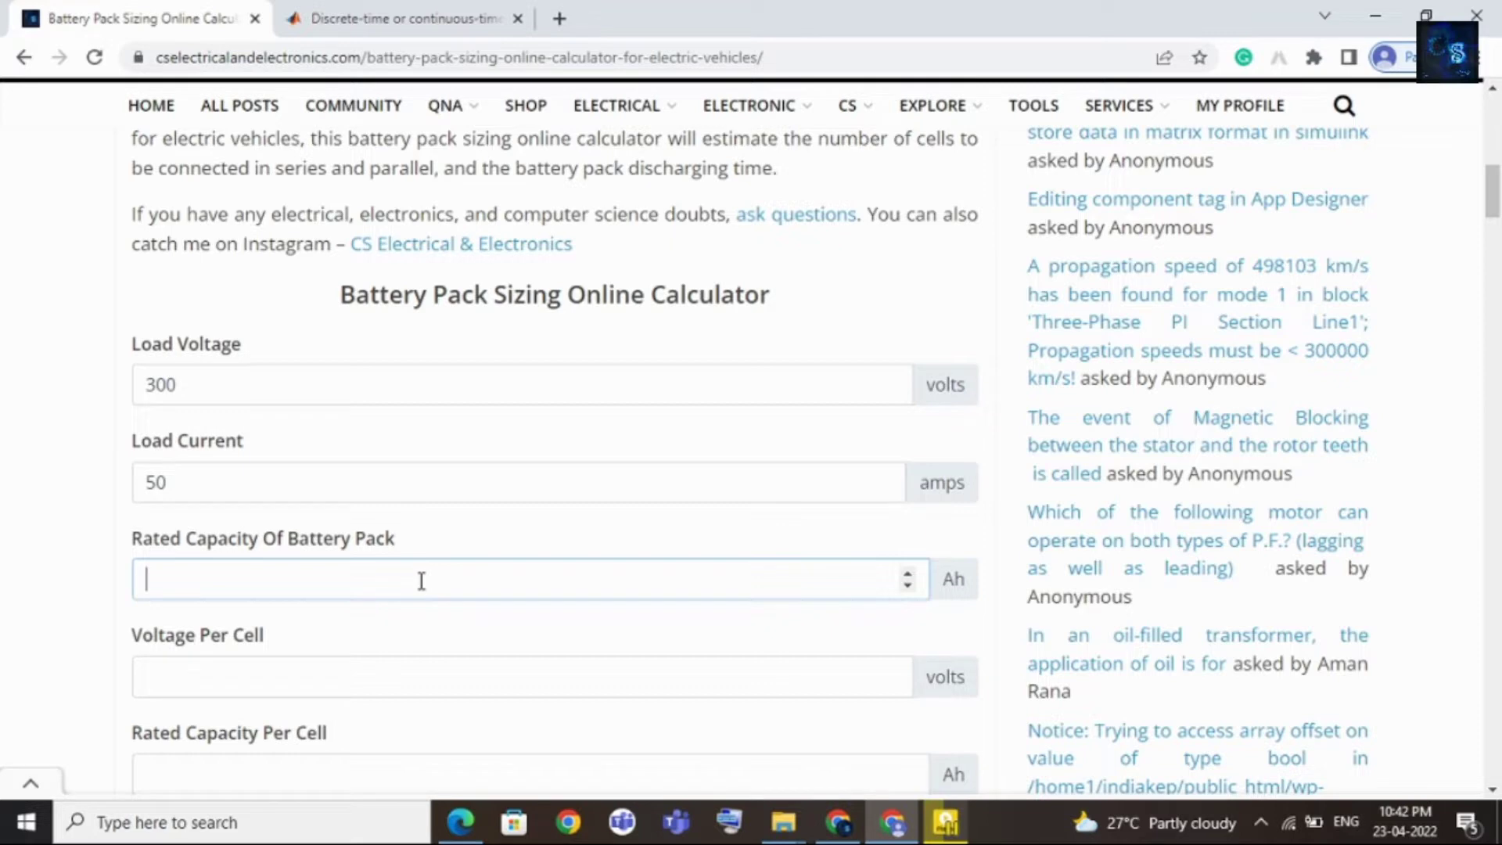
type("150")
left_click(369, 681)
scroll(563, 610, "down", 1)
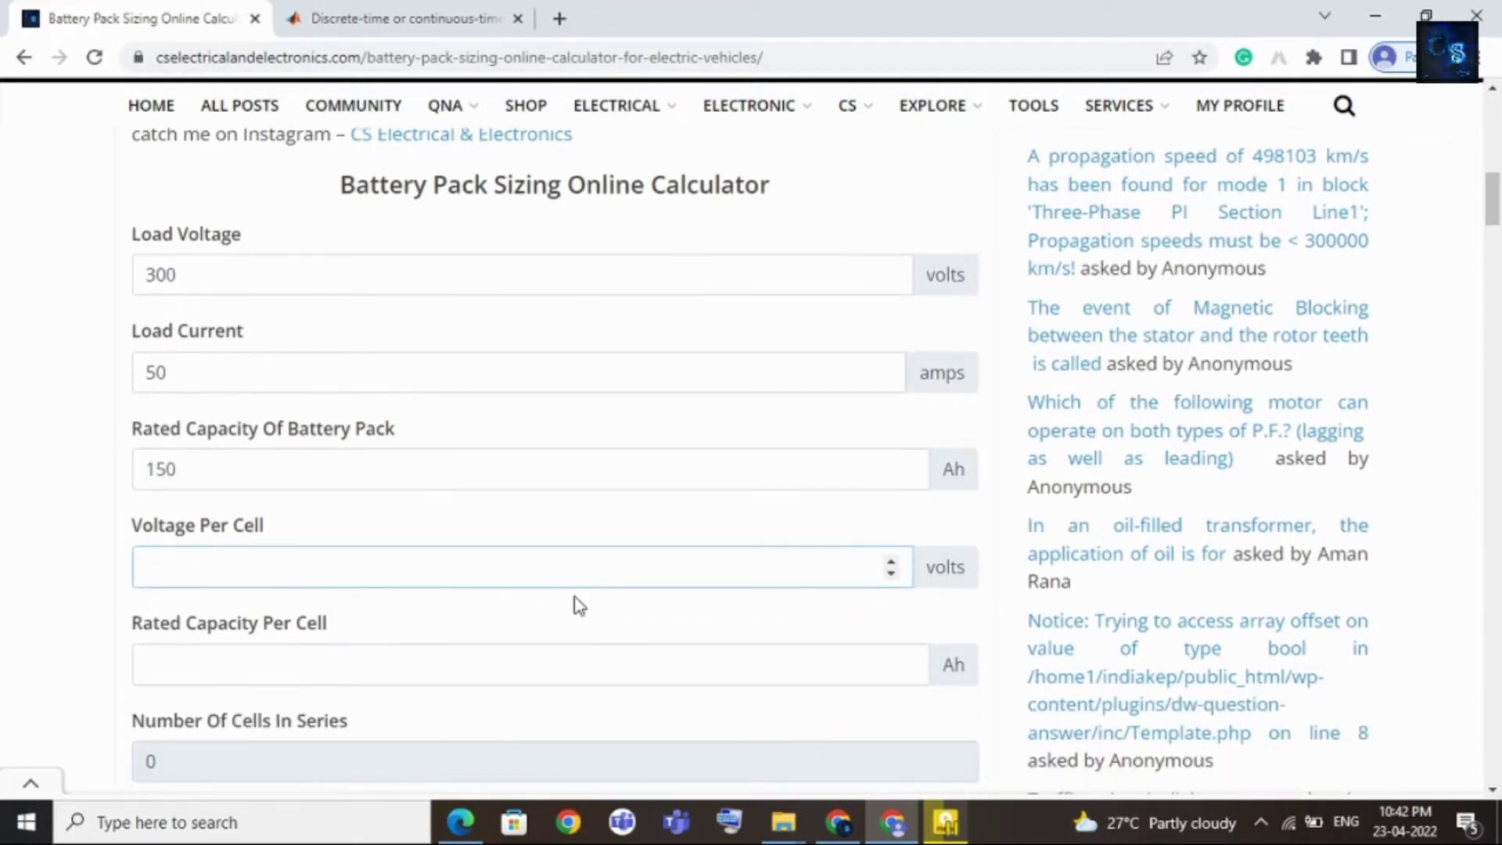
type("3.7")
scroll(8, 457, "down", 8)
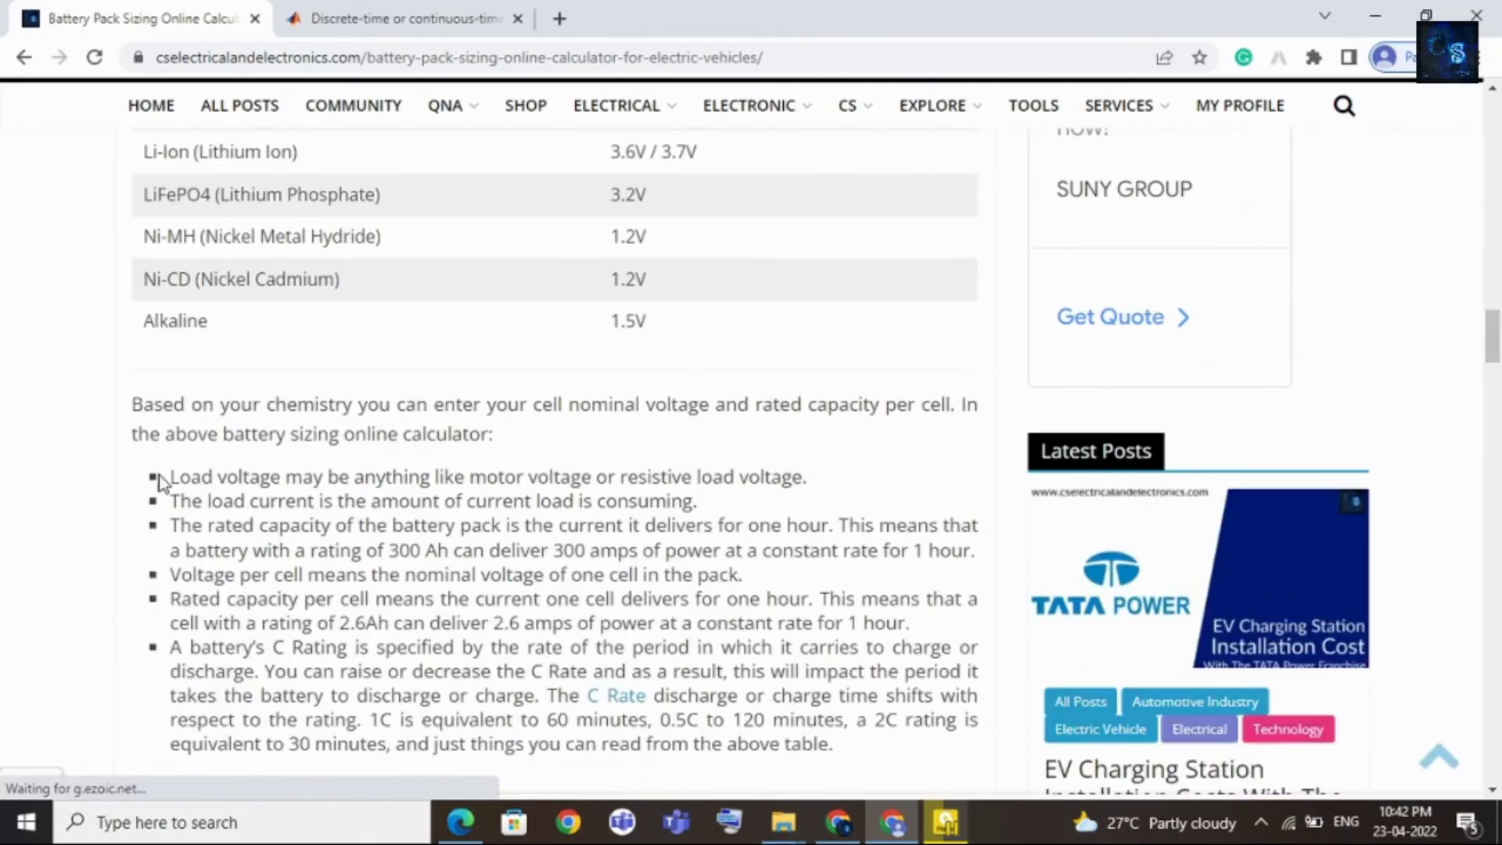
scroll(228, 457, "up", 3)
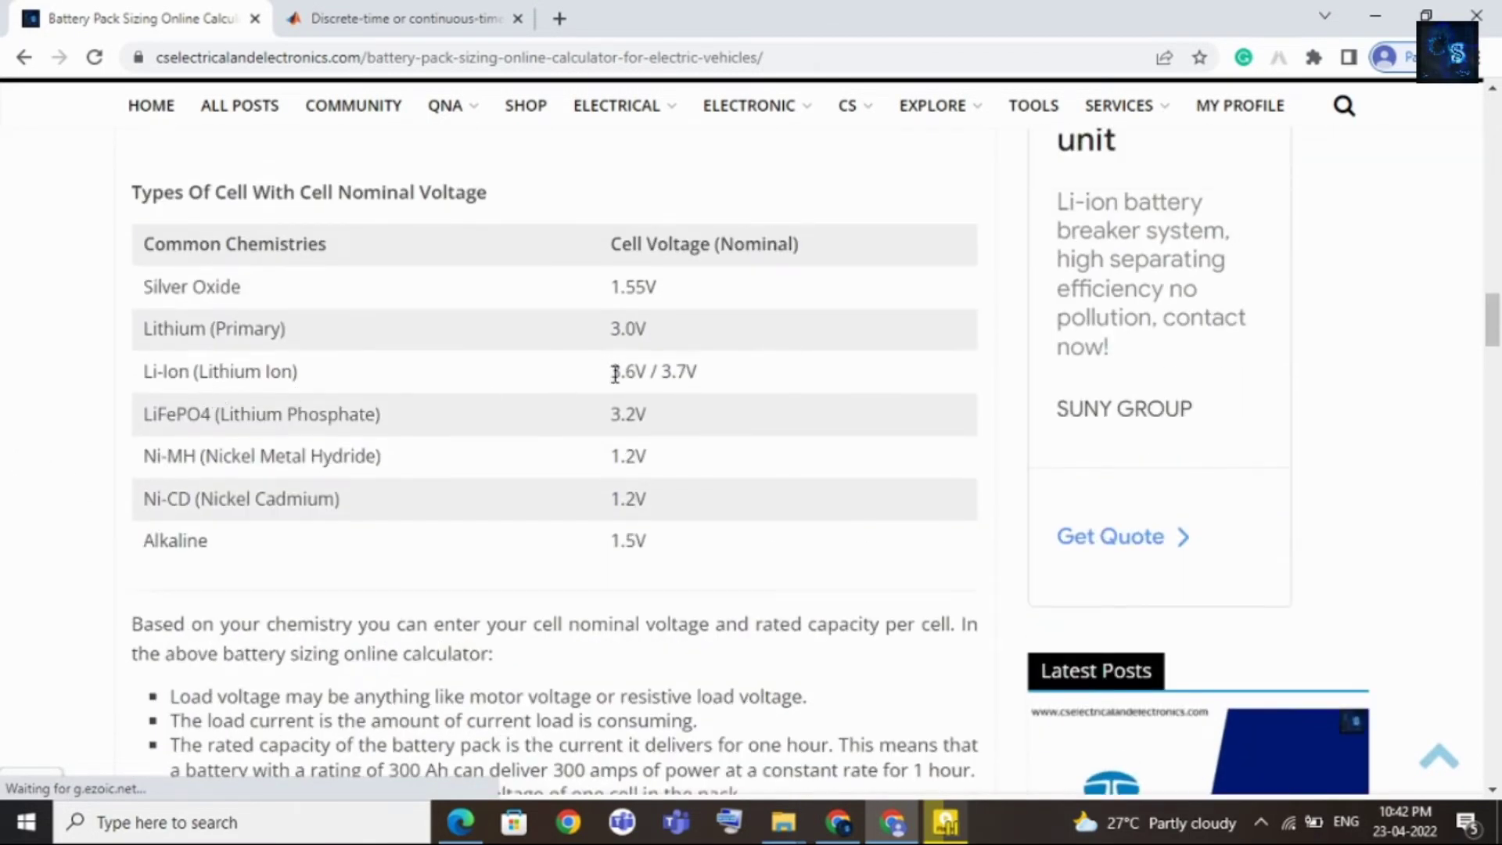
left_click_drag(611, 371, 698, 376)
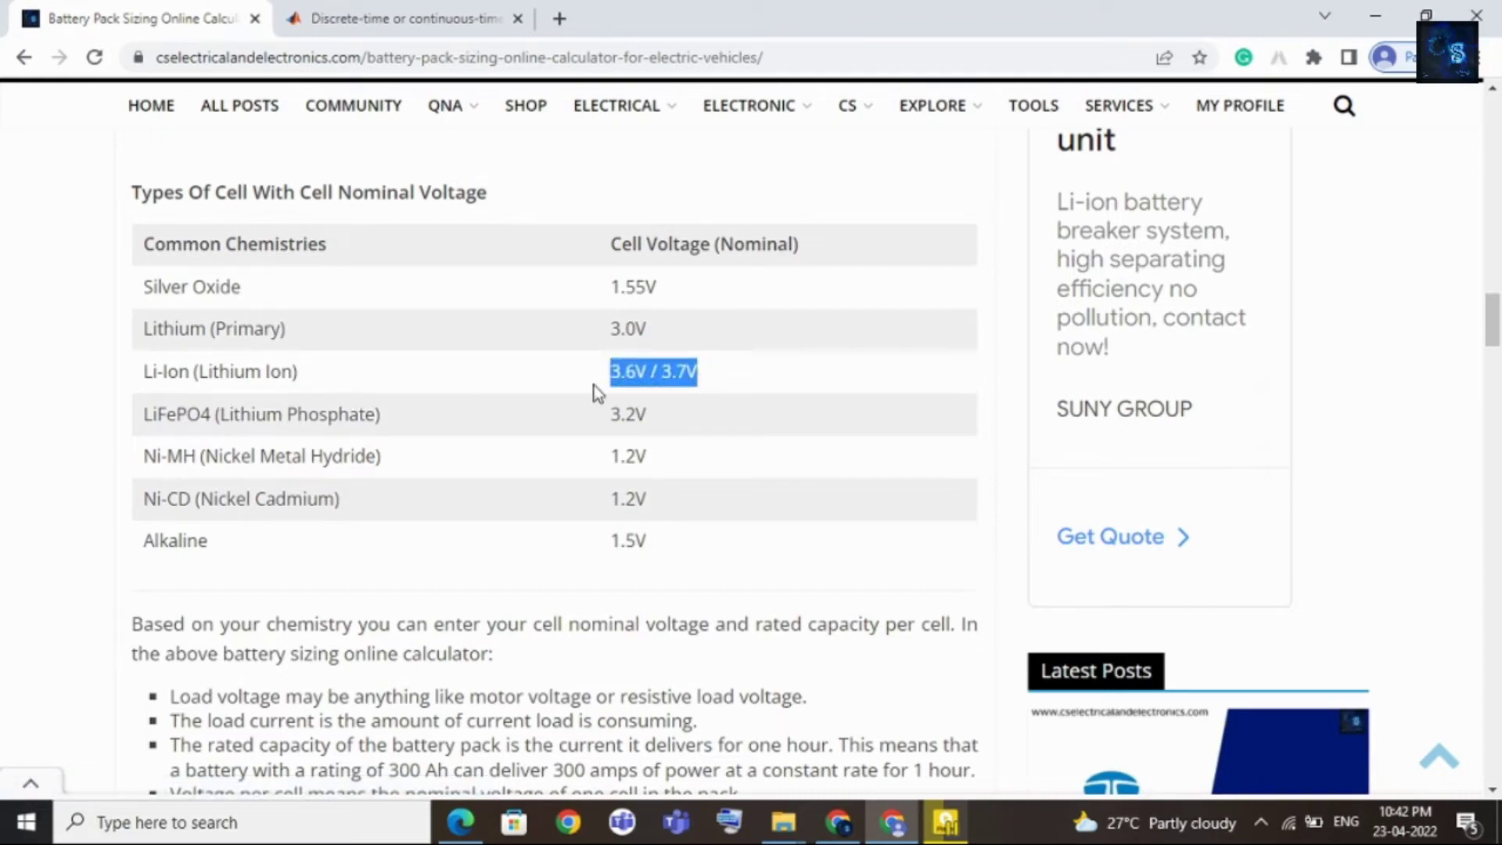
scroll(661, 509, "up", 12)
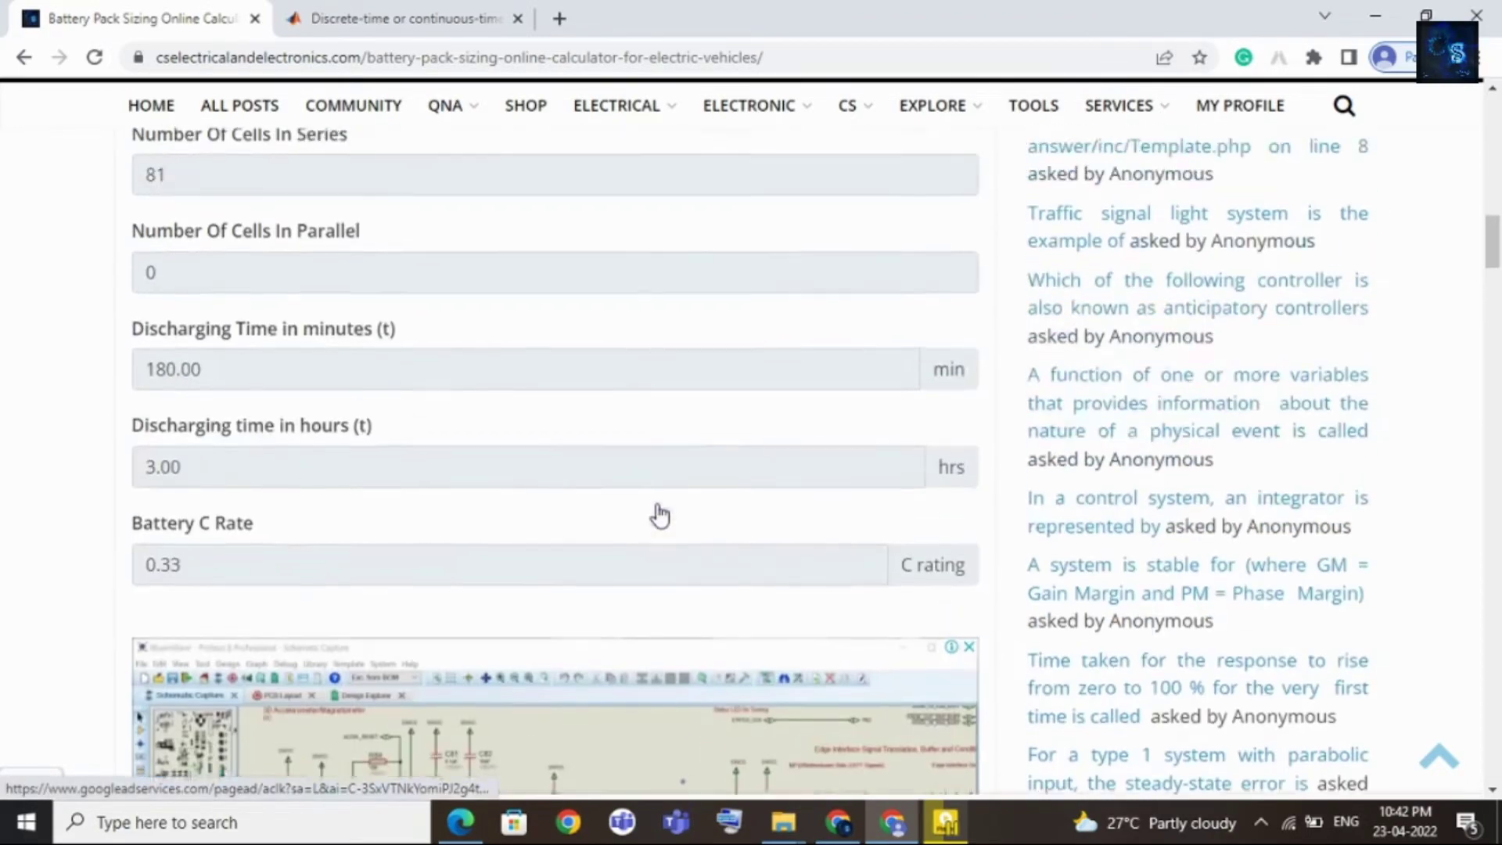
scroll(661, 516, "down", 1)
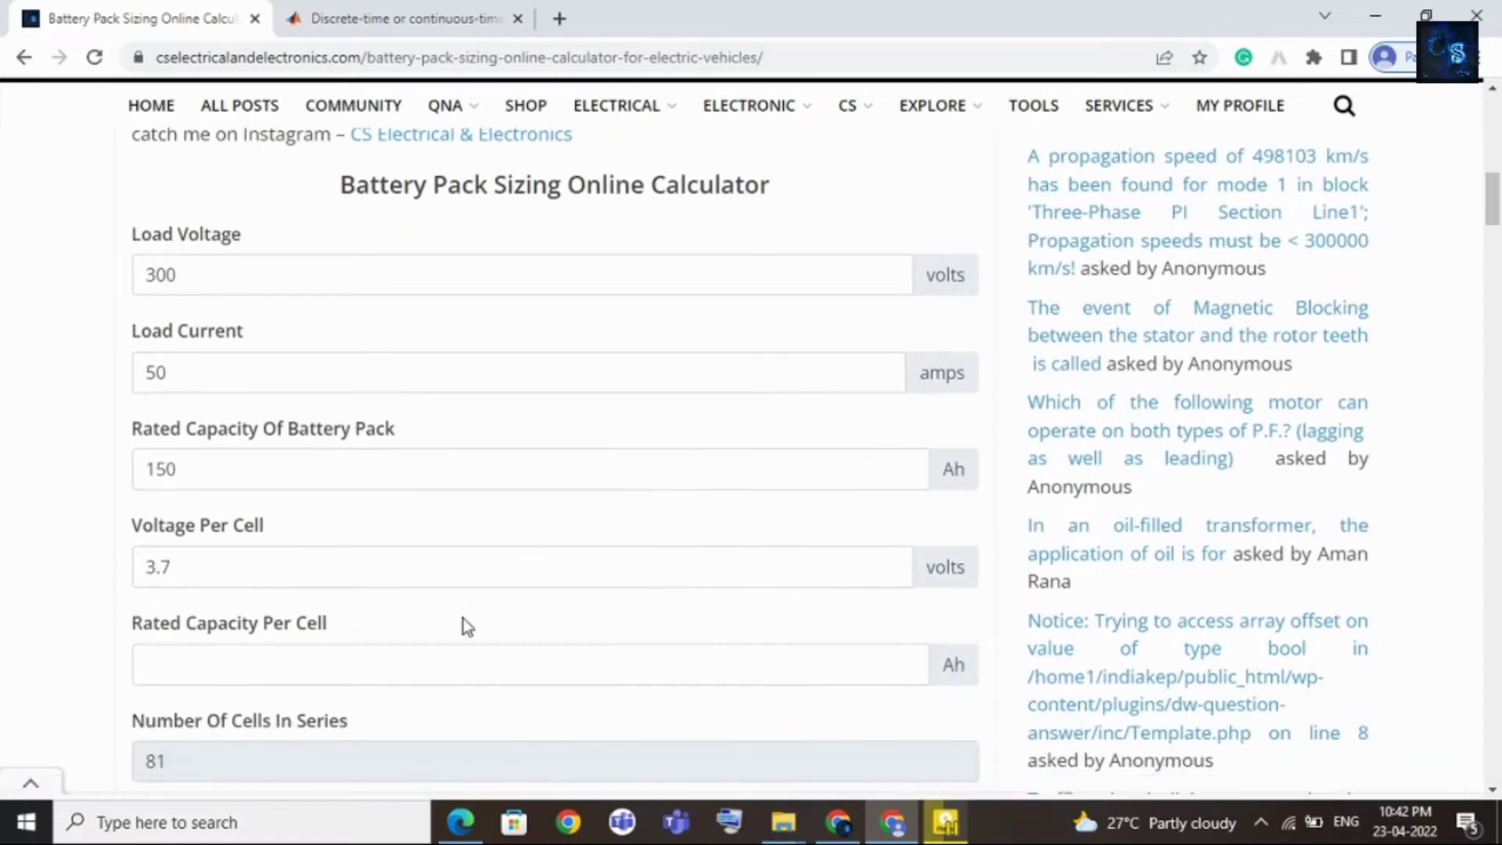
Enter 2.6 Ah rated capacity per cell and highlight the 81 cells-in-series result.
left_click(444, 671)
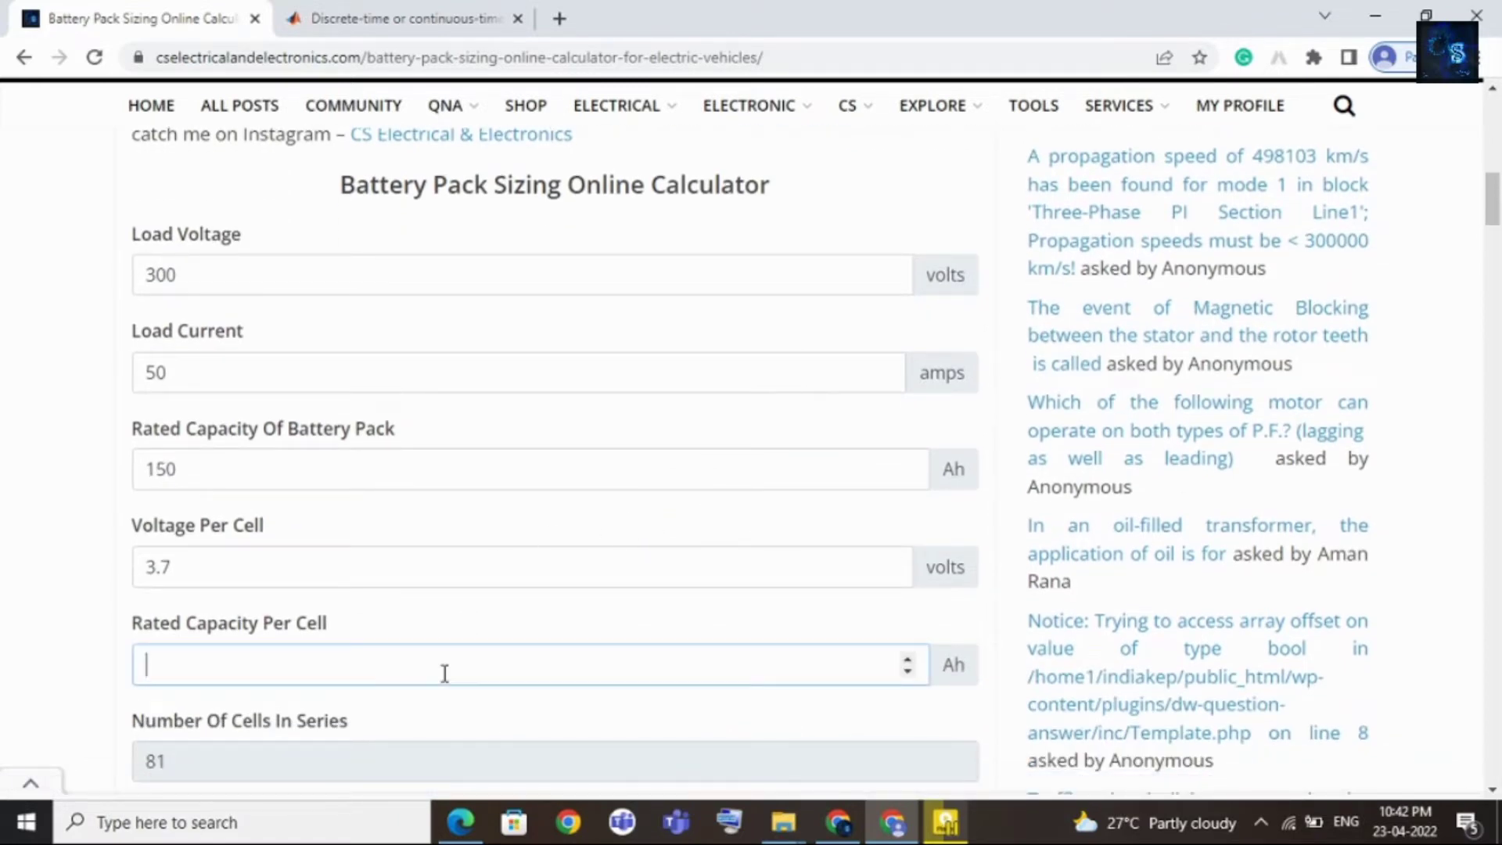
type("2.6")
scroll(444, 673, "down", 2)
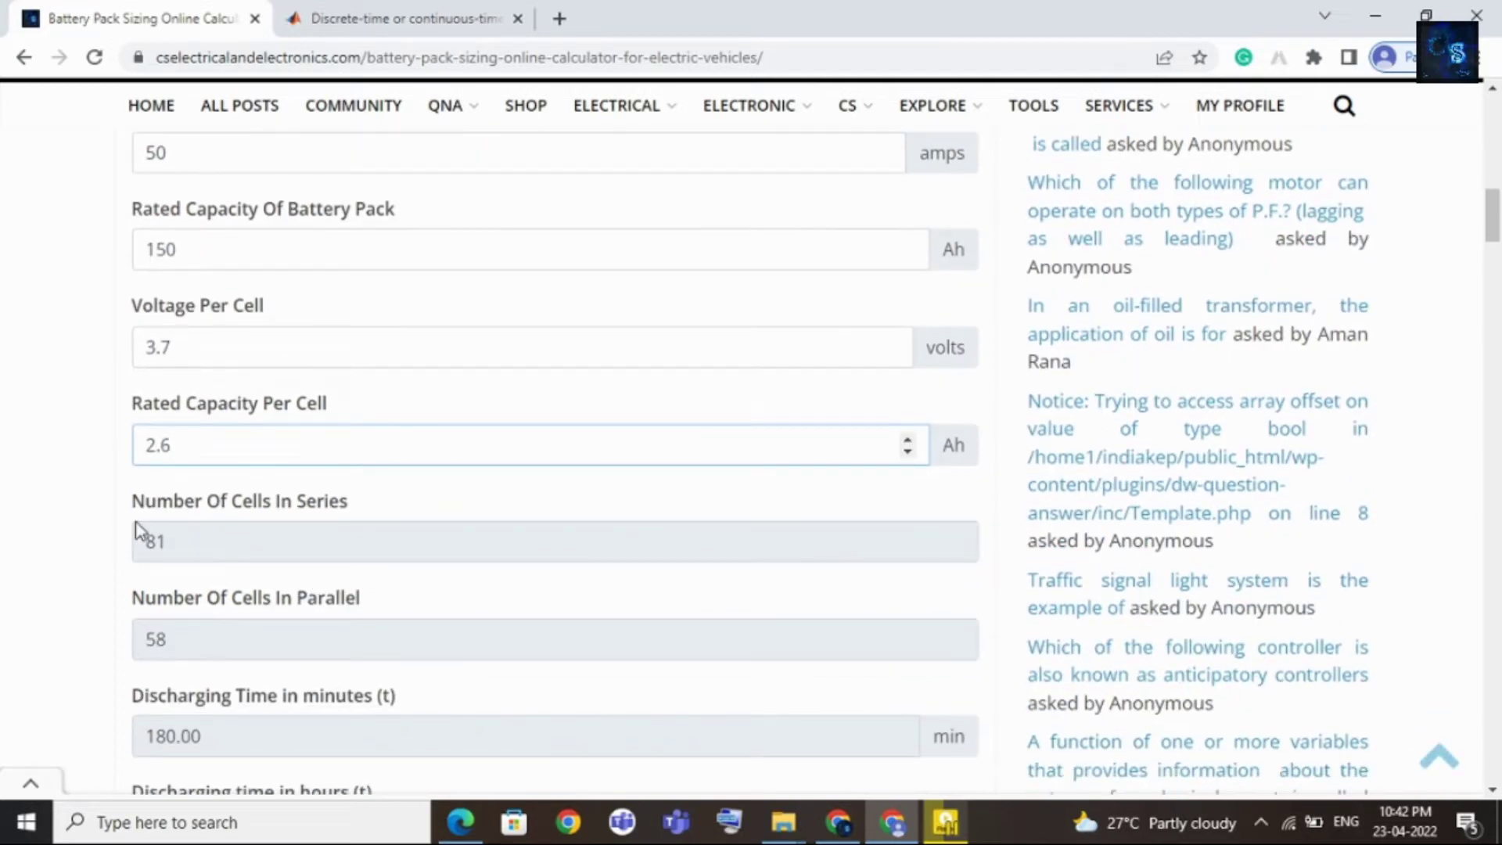
mouse_move(130, 501)
left_mouse_down()
mouse_move(378, 495)
mouse_move(129, 499)
left_mouse_up()
Highlight the 58 cells-in-parallel result and the 180.00 minute discharging time.
scroll(350, 510, "down", 1)
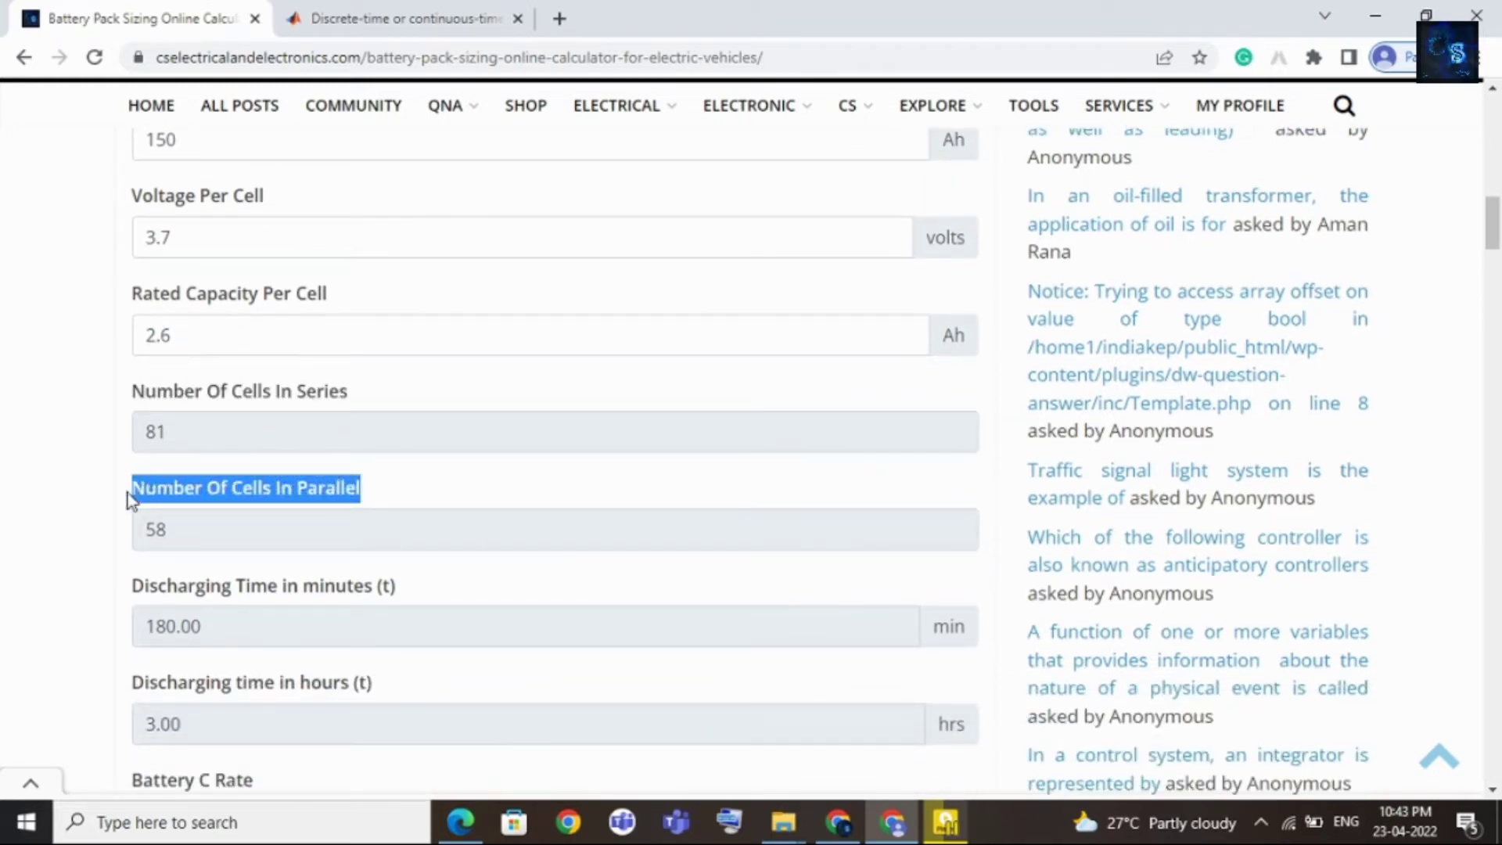
left_click(204, 527)
left_click_drag(203, 527, 139, 539)
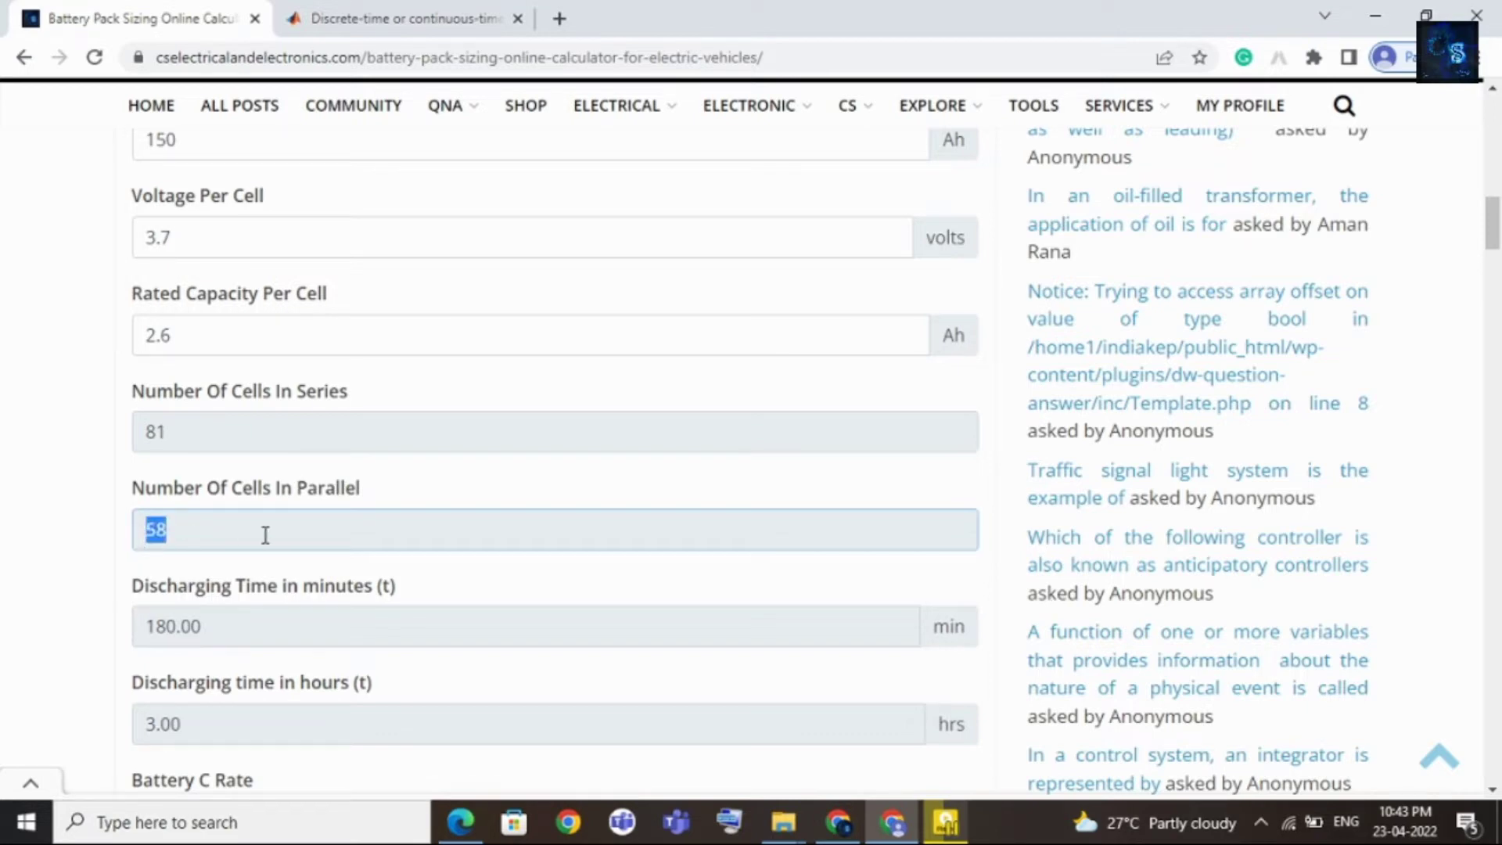
left_click_drag(133, 588, 284, 593)
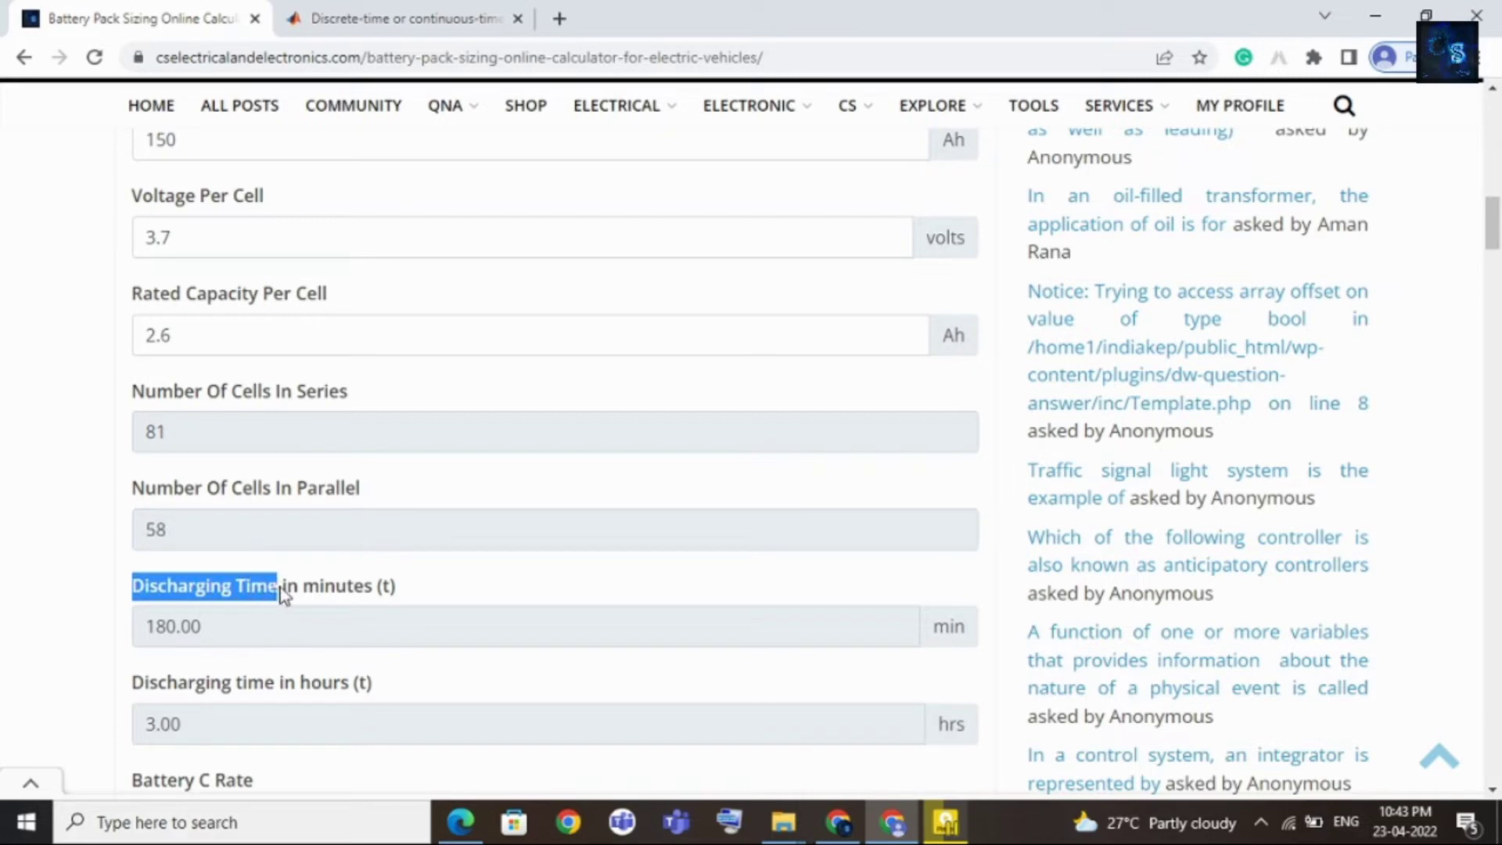
left_click_drag(204, 624, 352, 576)
Point out the discharge time in hours and the C rate result.
scroll(212, 604, "down", 1)
left_click(210, 616)
scroll(210, 616, "down", 1)
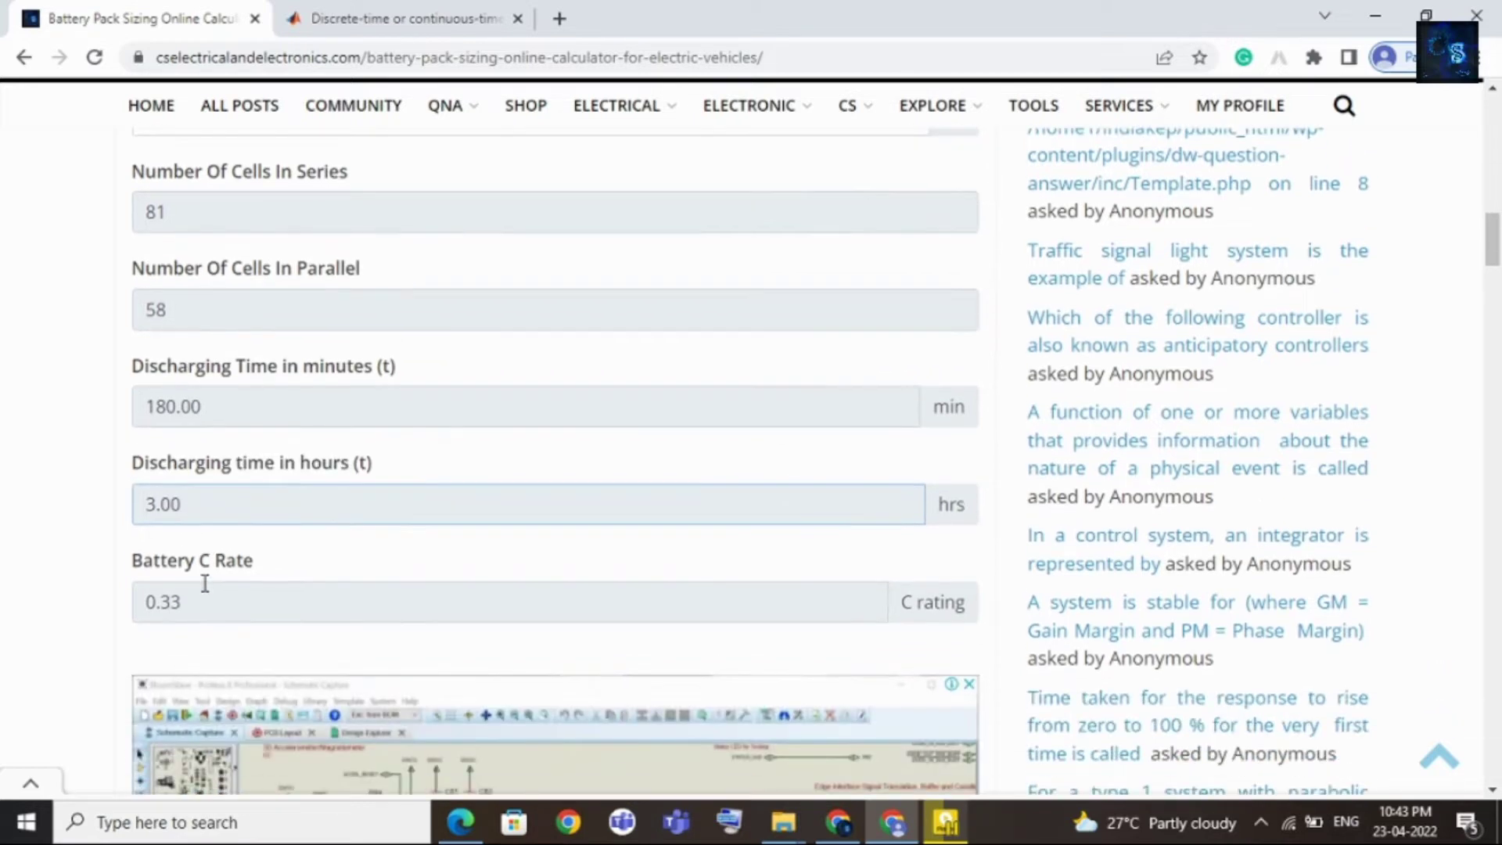
left_click_drag(134, 563, 261, 569)
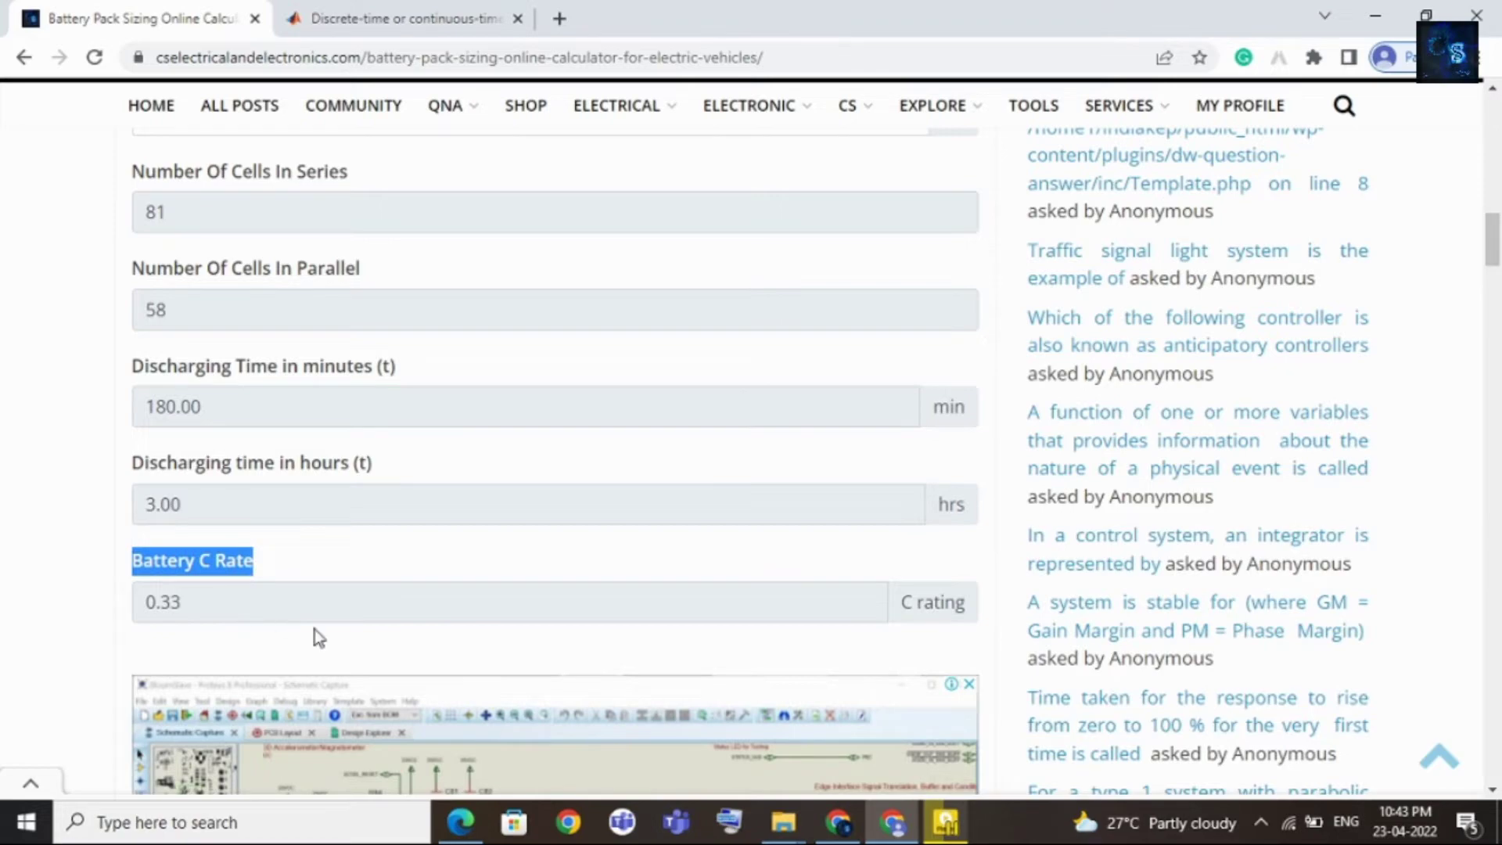
scroll(315, 637, "up", 4)
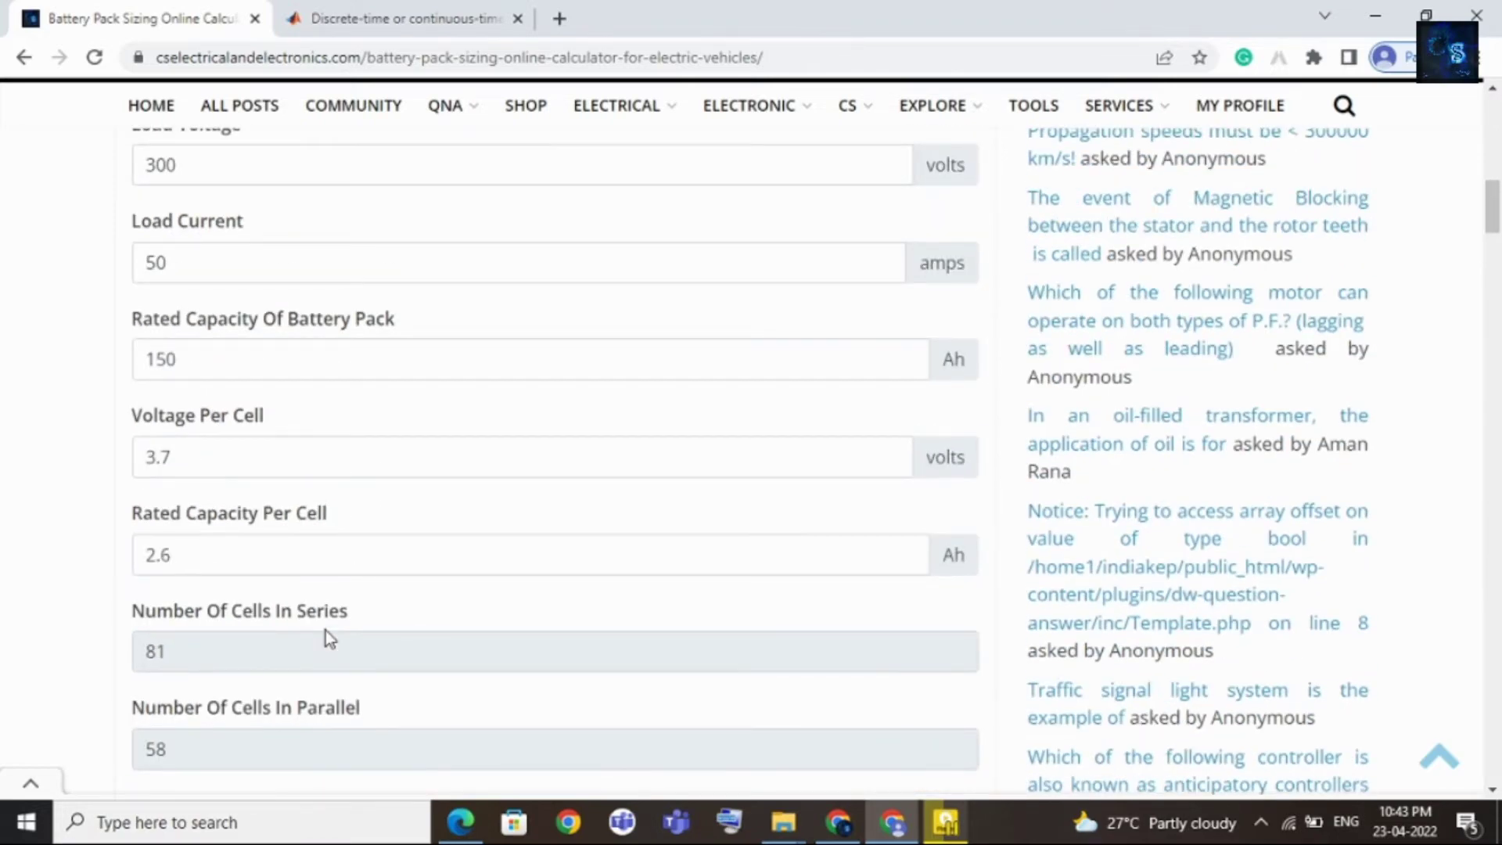
Replace the 300 V load voltage with 200 V.
scroll(325, 630, "up", 5)
scroll(325, 631, "down", 1)
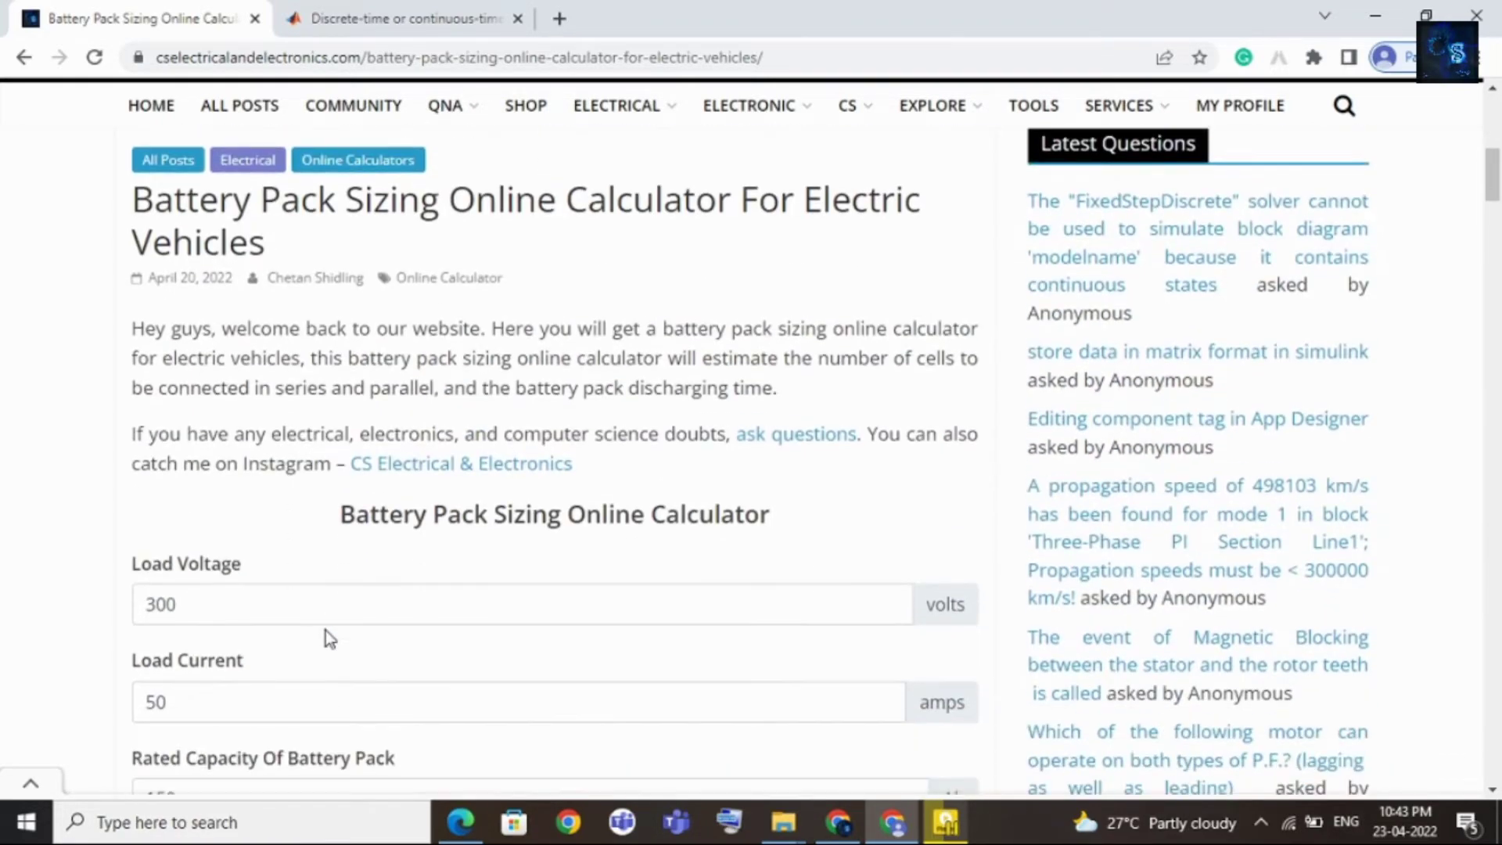
double_click(326, 608)
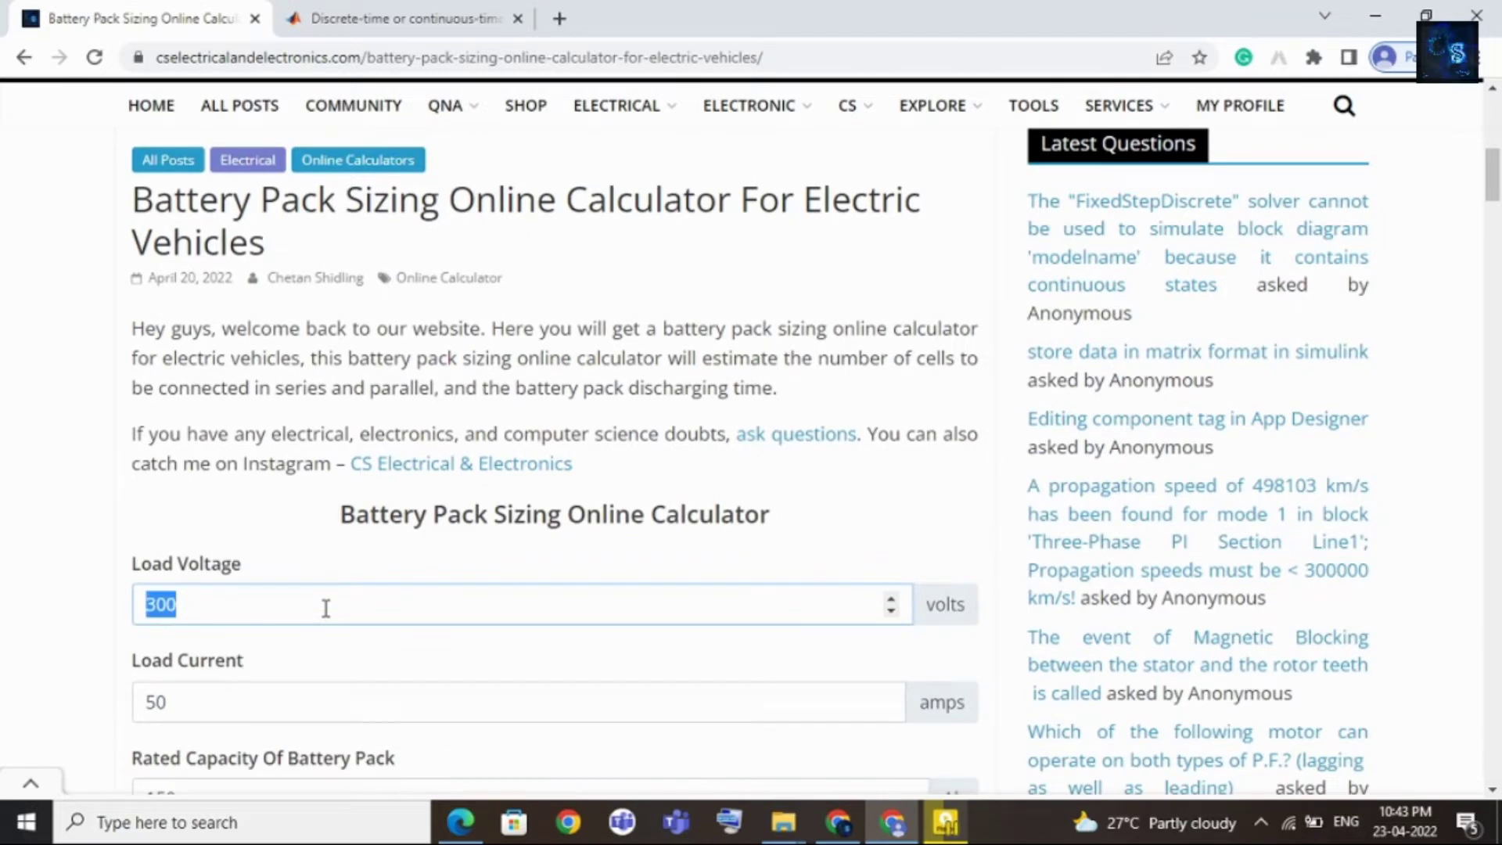
type("200")
Change the load current to 100 A and the pack capacity to 100 Ah.
scroll(327, 610, "down", 1)
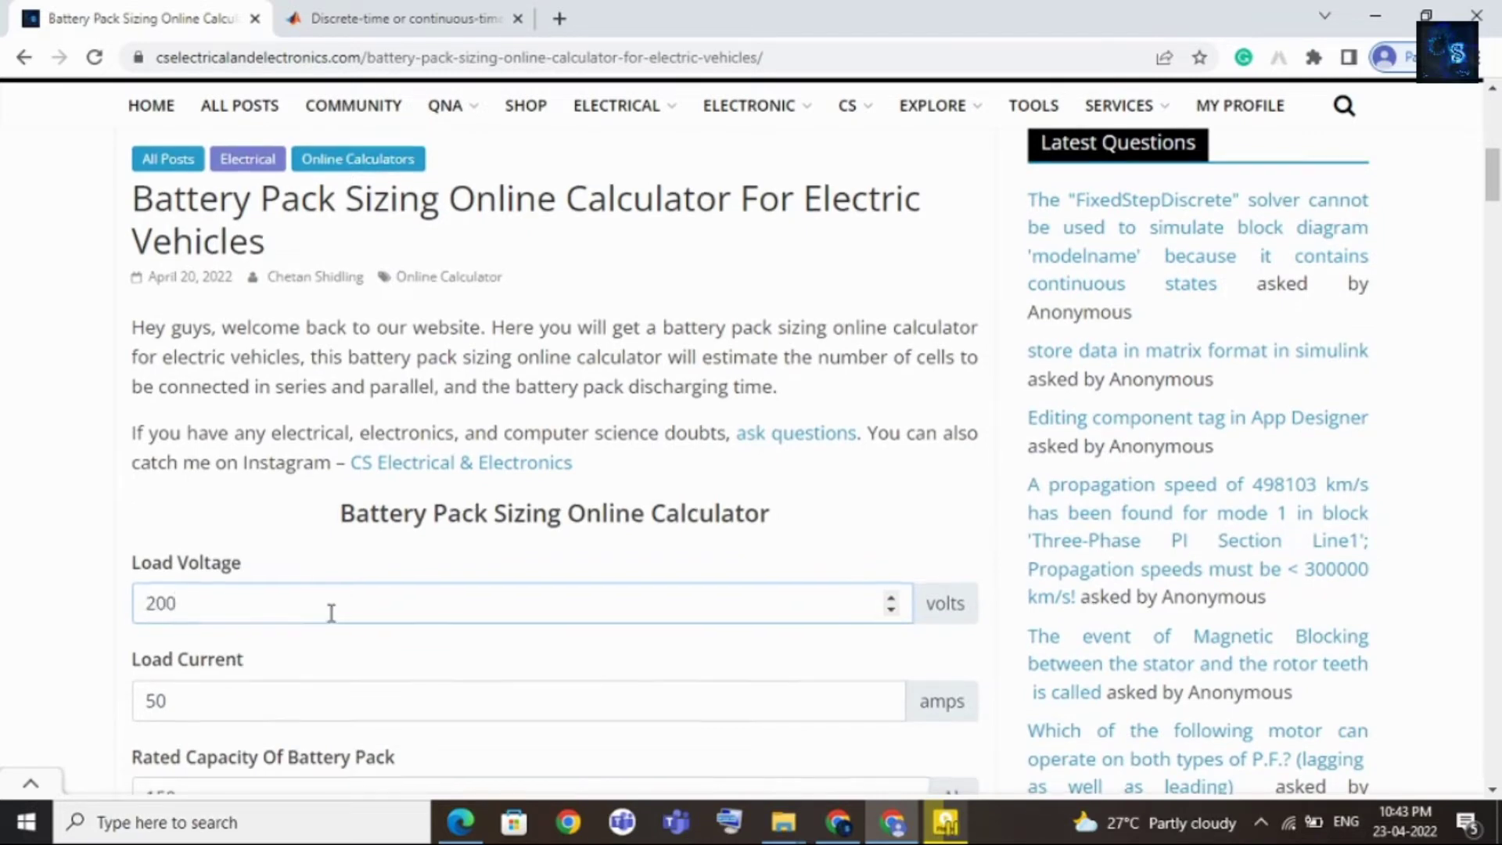
double_click(291, 604)
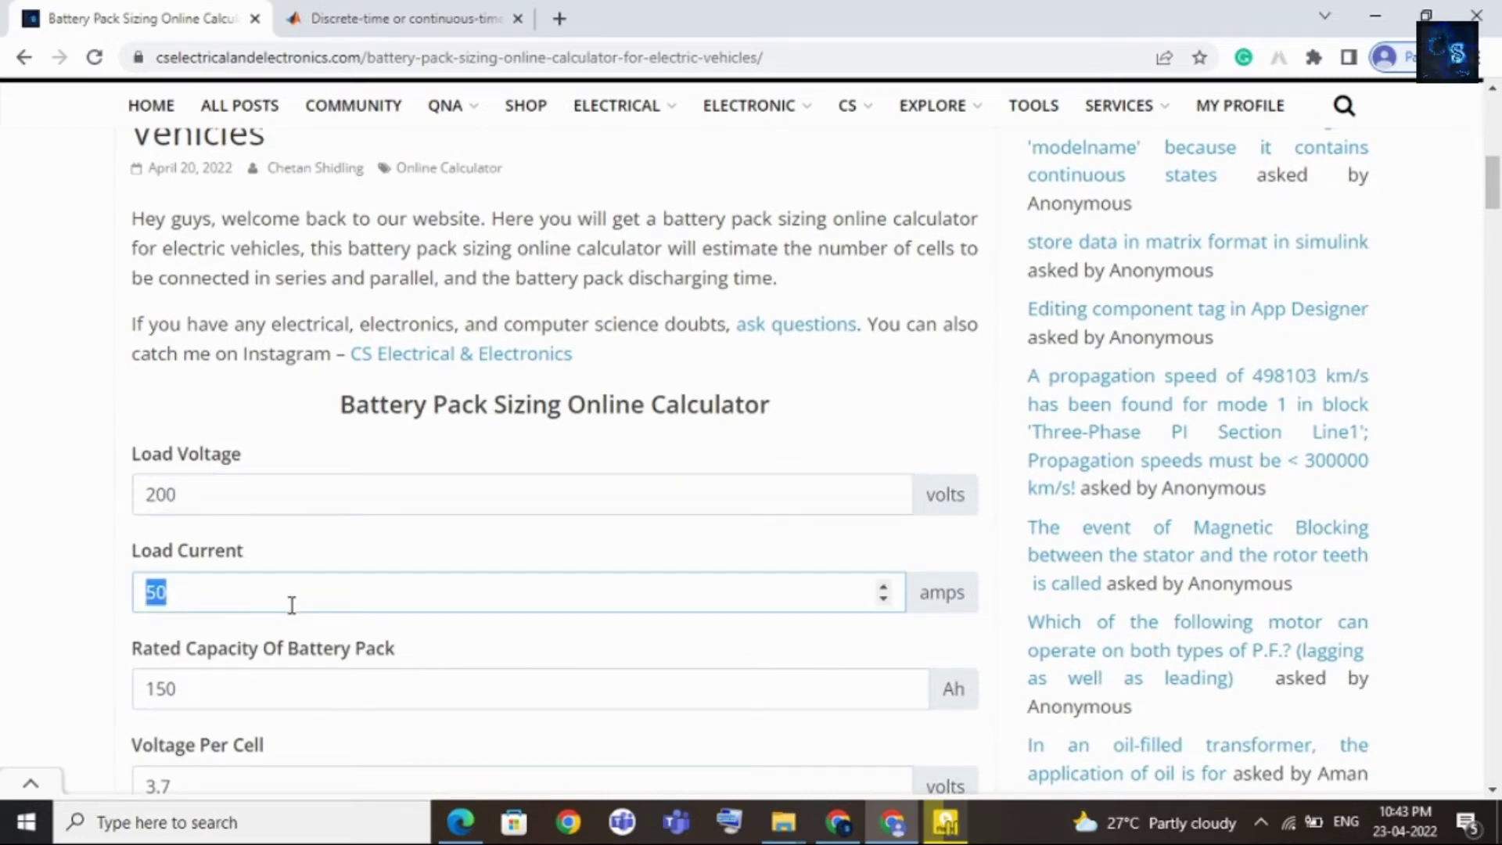
type("100")
scroll(291, 605, "down", 2)
double_click(284, 460)
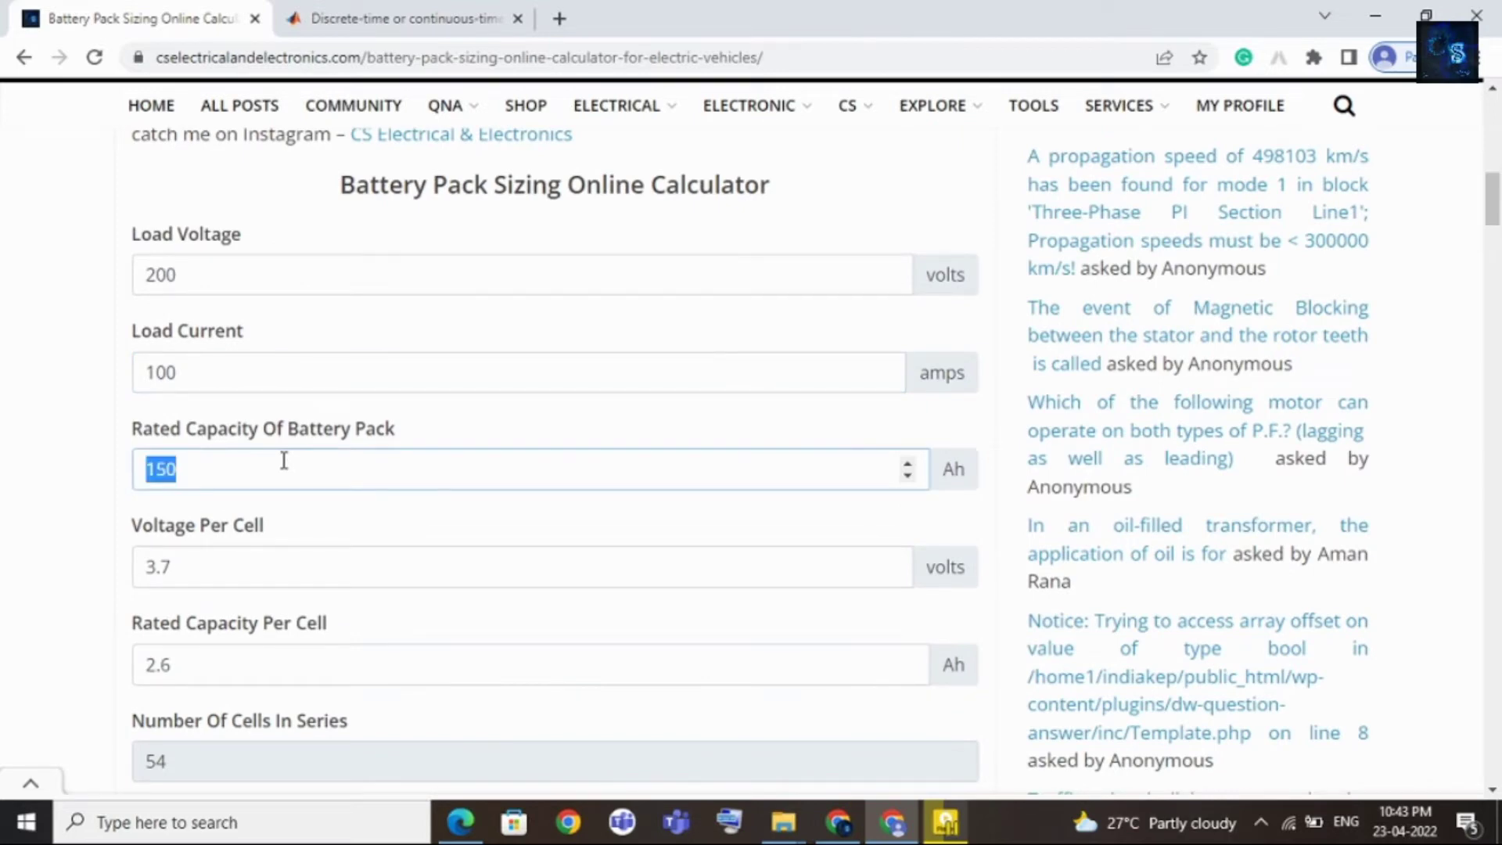
type("100")
Review the 100 A and 100 Ah entries, showing 54 series and 38 parallel cells.
left_click(216, 376)
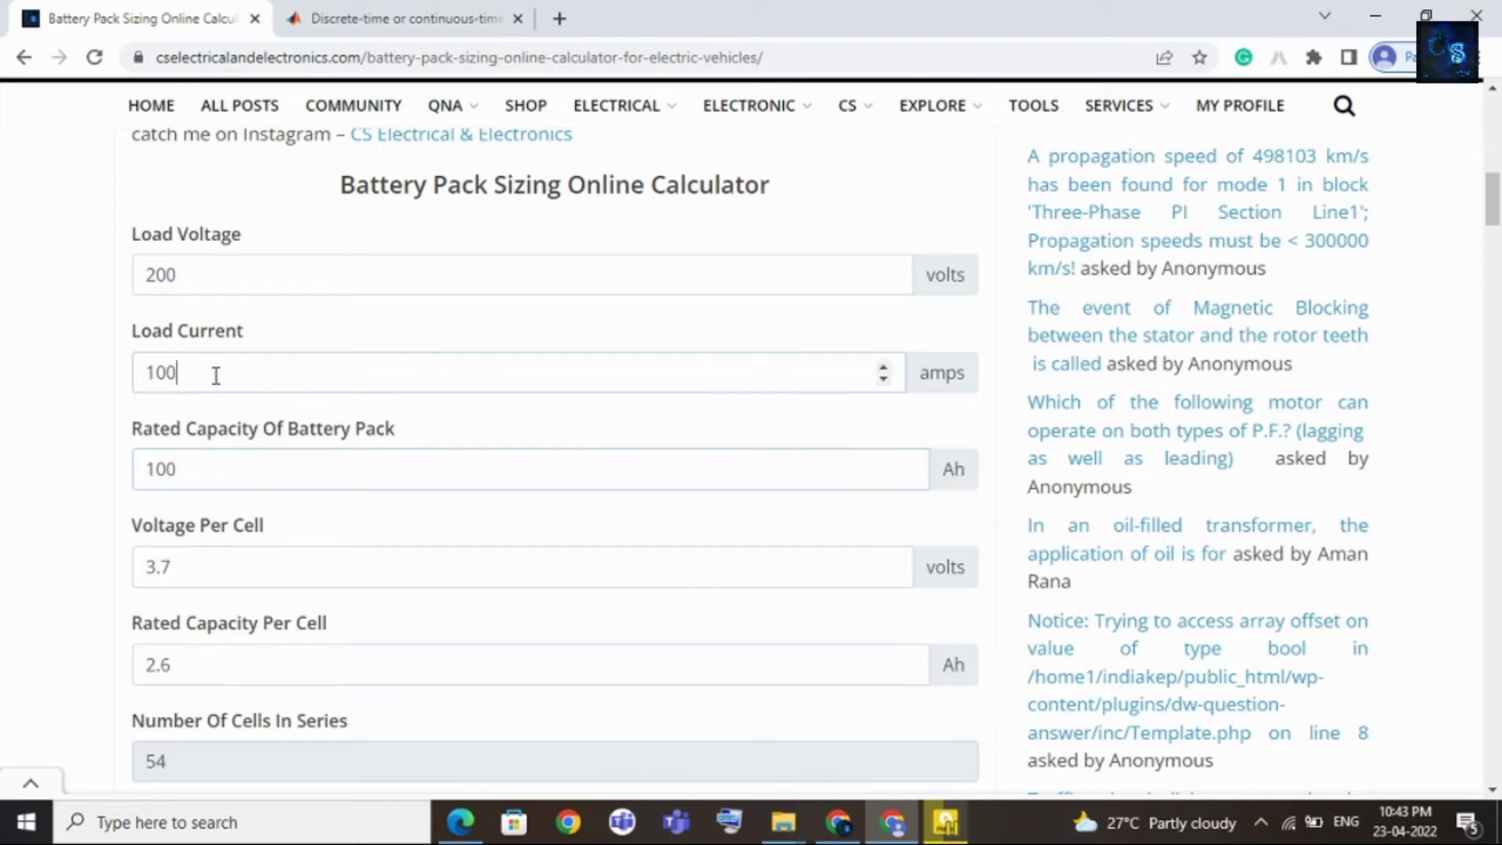
double_click(216, 375)
double_click(209, 466)
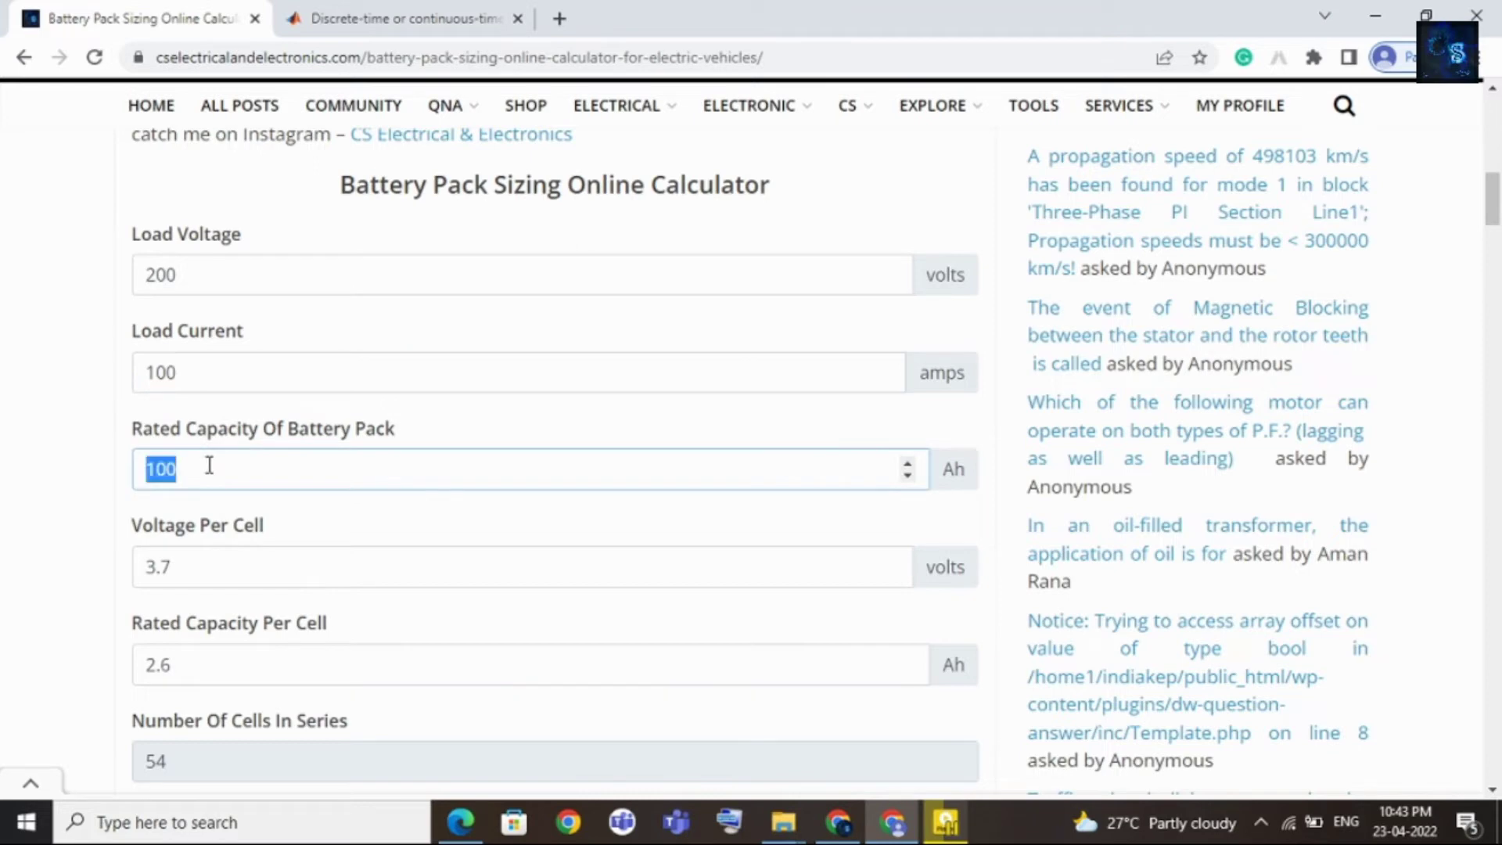
left_click(210, 574)
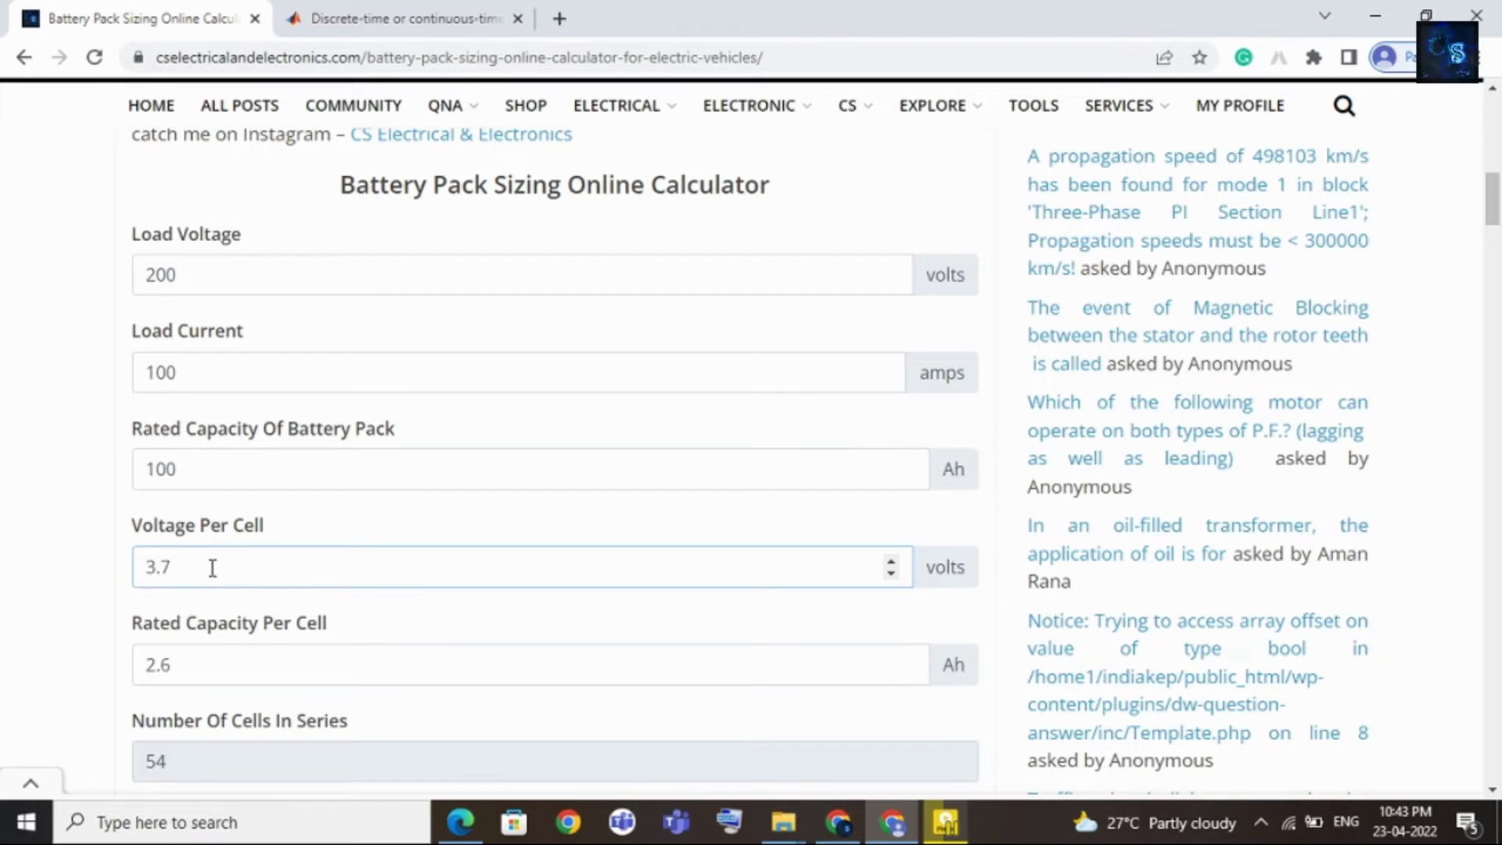
scroll(211, 564, "down", 1)
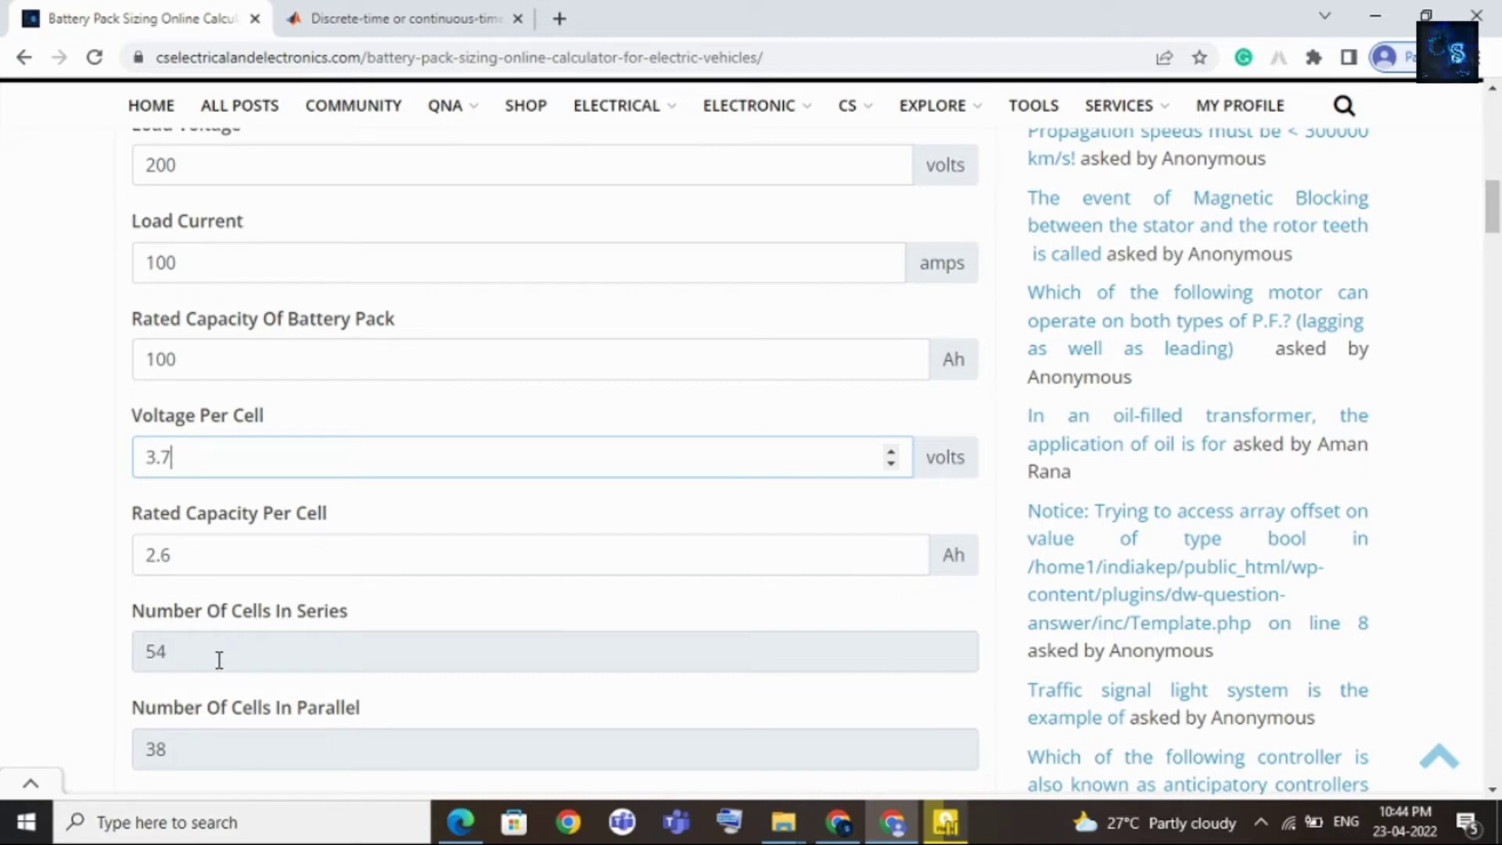
scroll(291, 656, "down", 1)
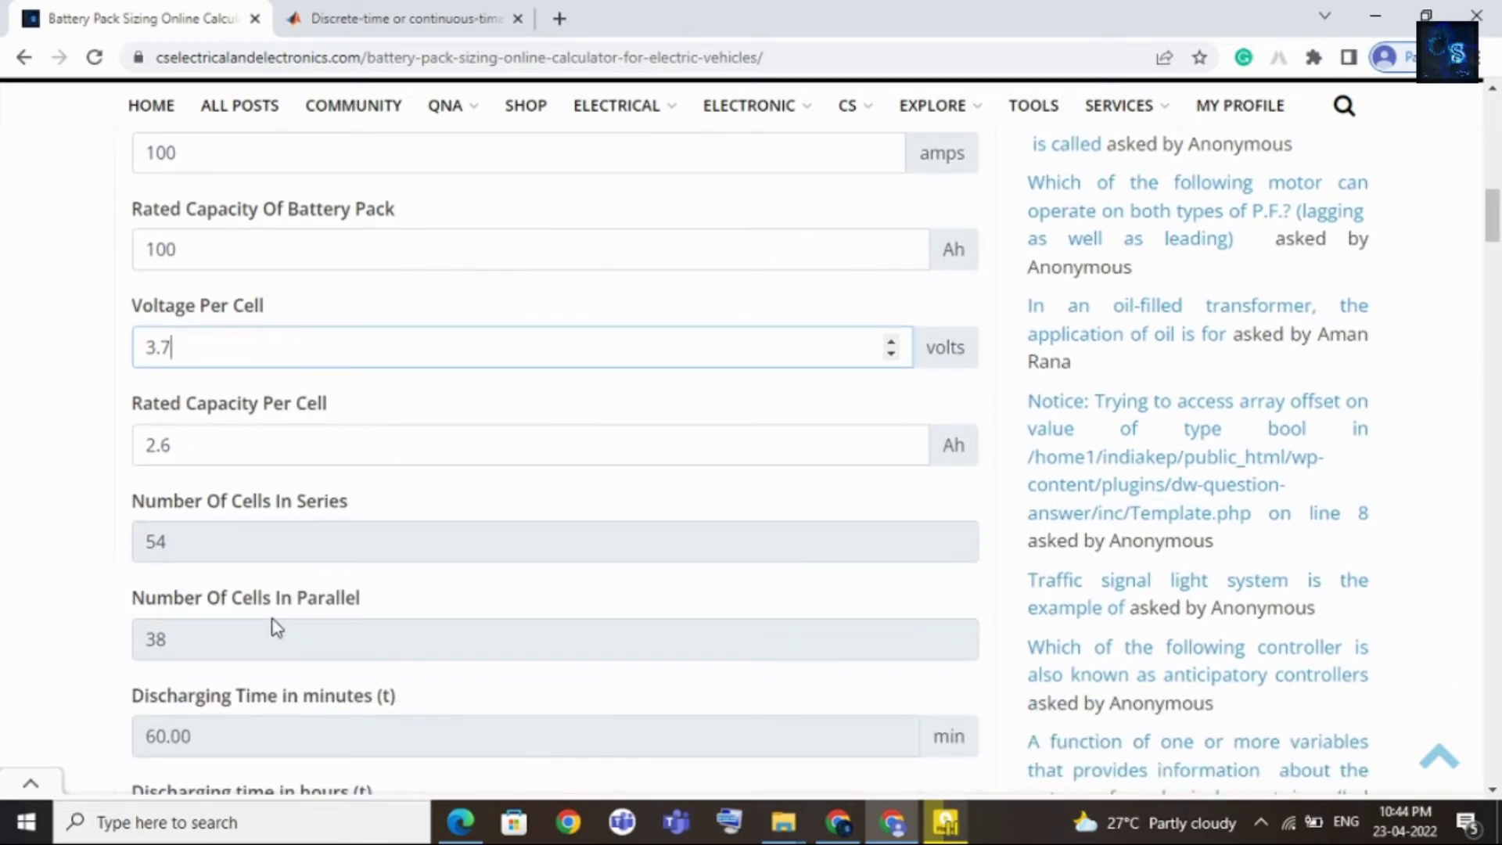
double_click(156, 639)
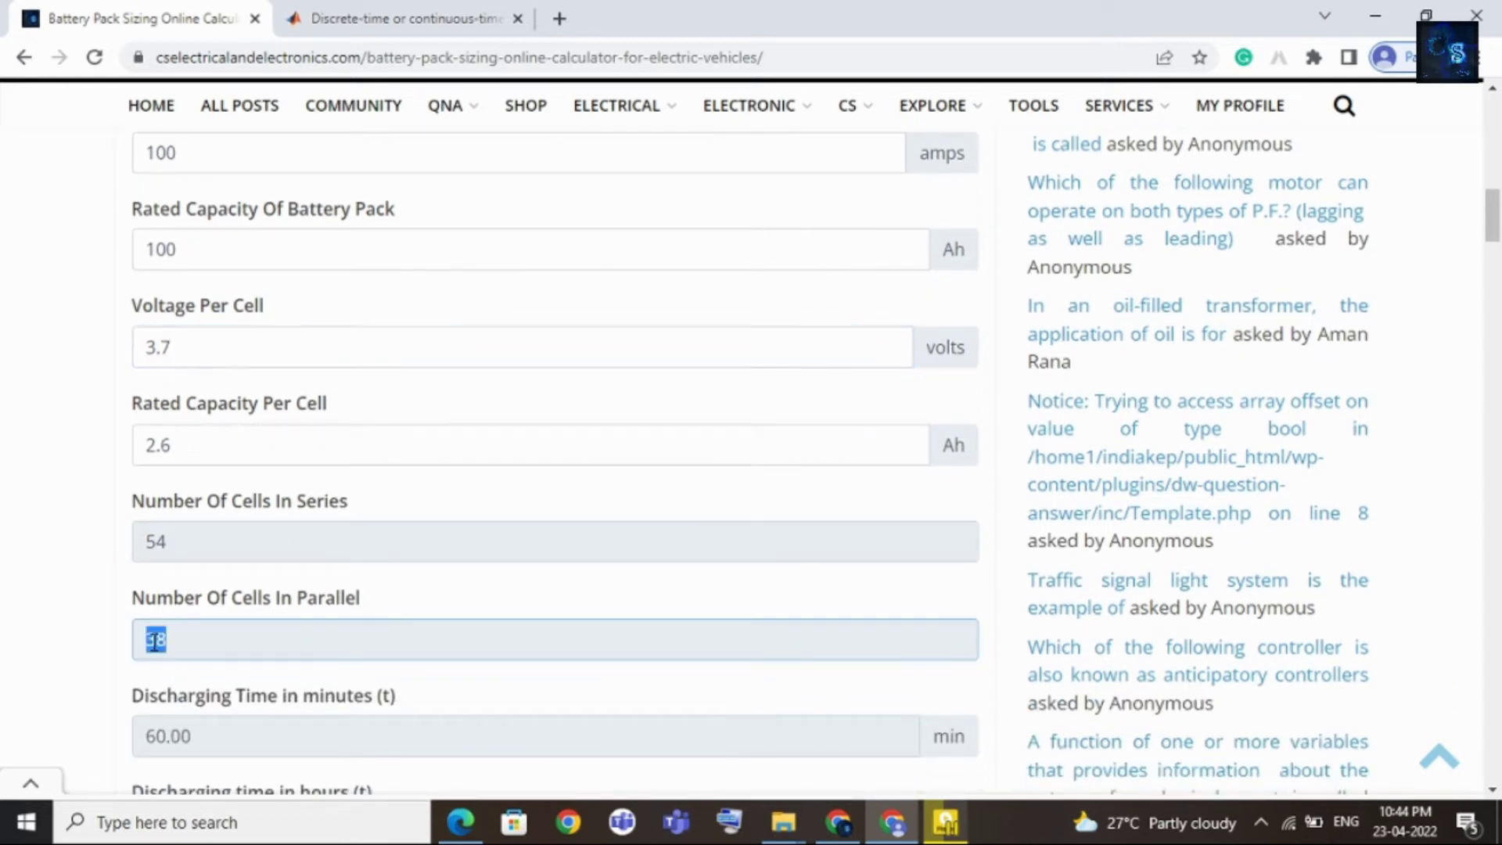
scroll(266, 622, "down", 1)
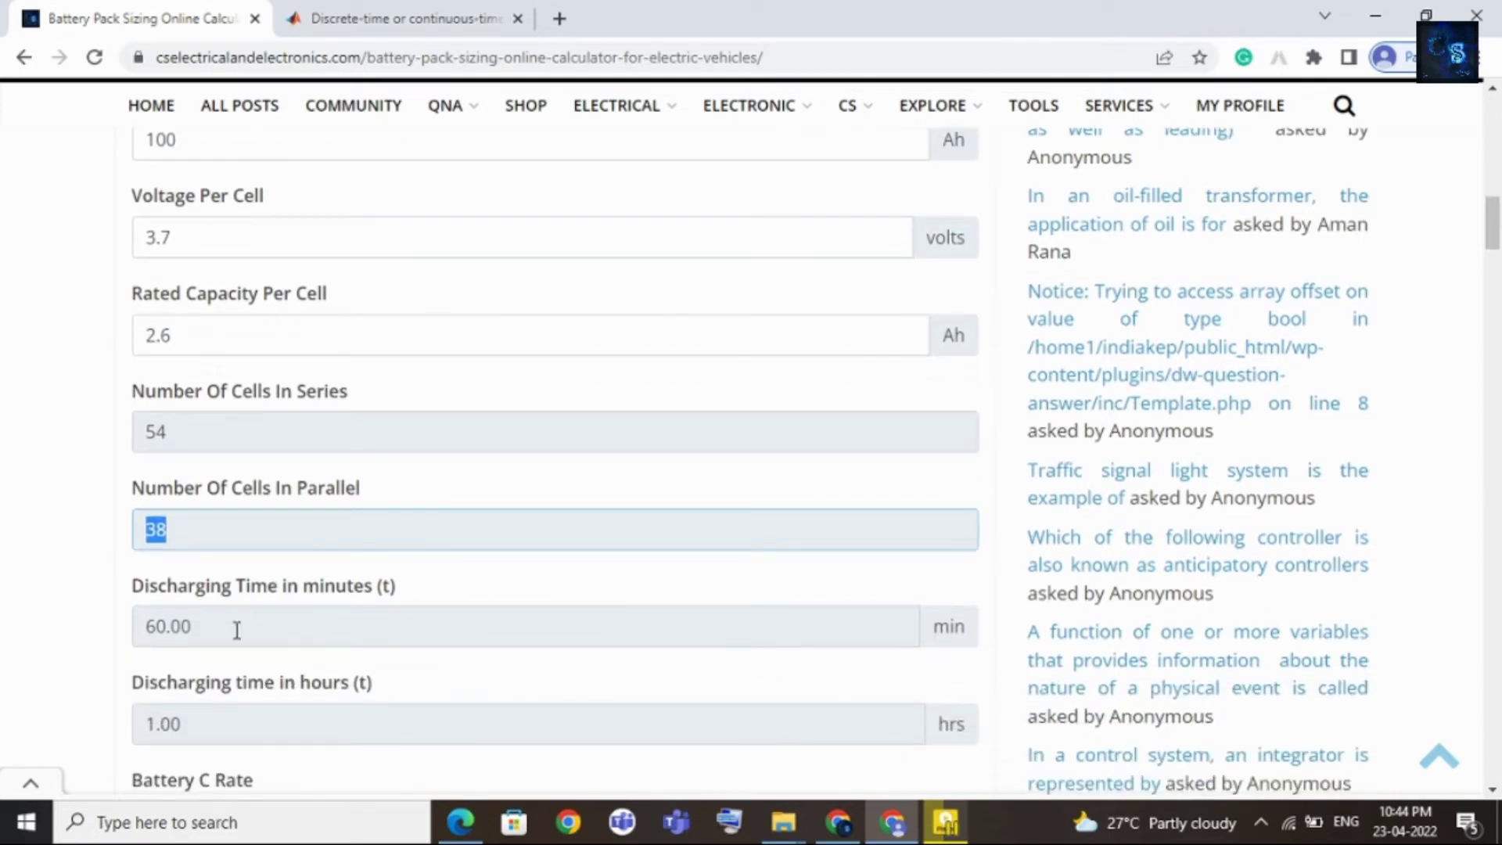
double_click(237, 631)
scroll(237, 631, "down", 1)
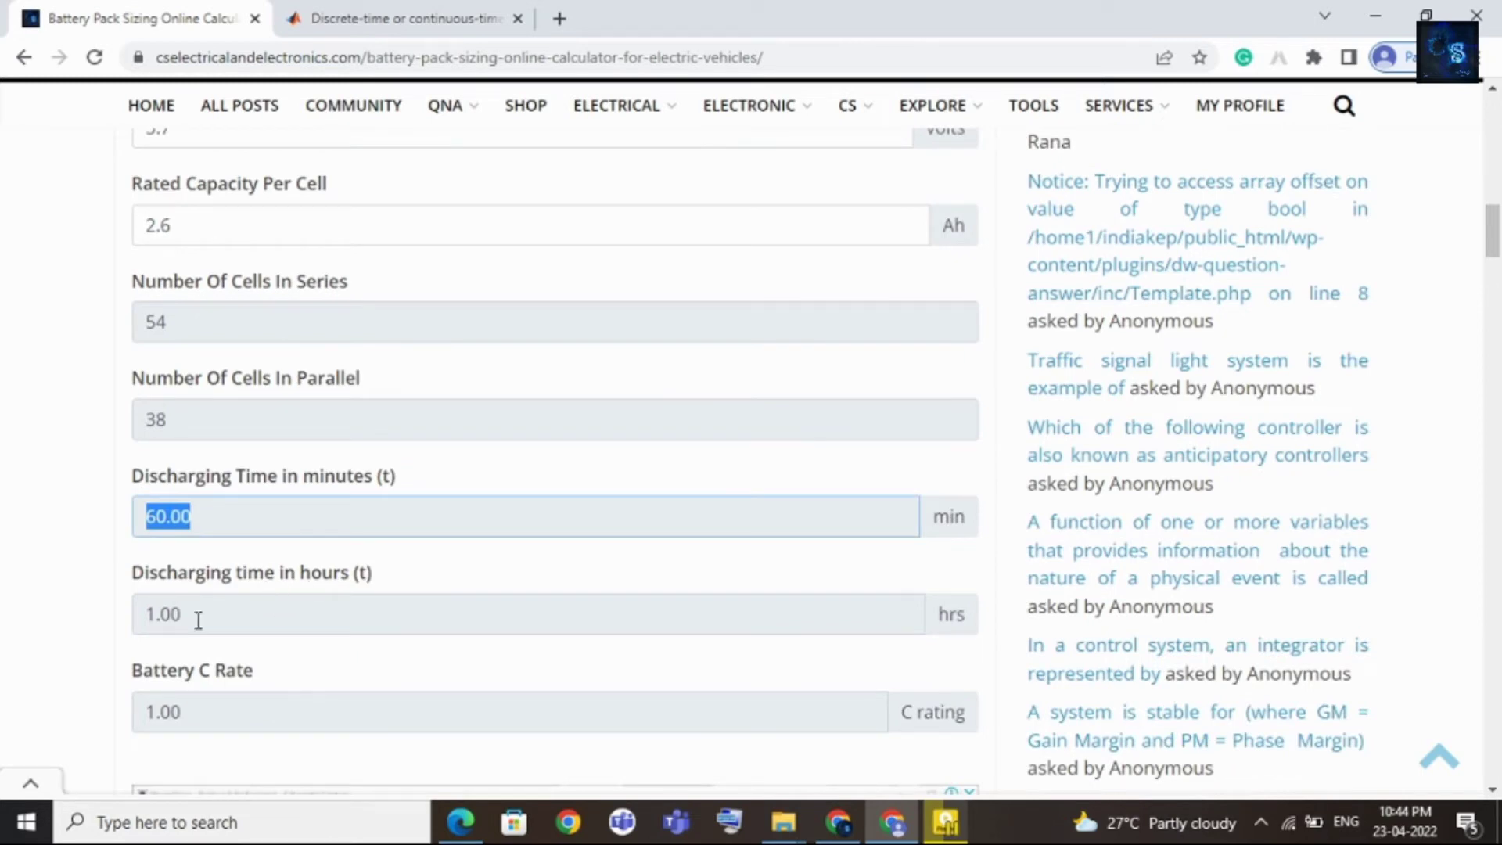
scroll(197, 619, "down", 1)
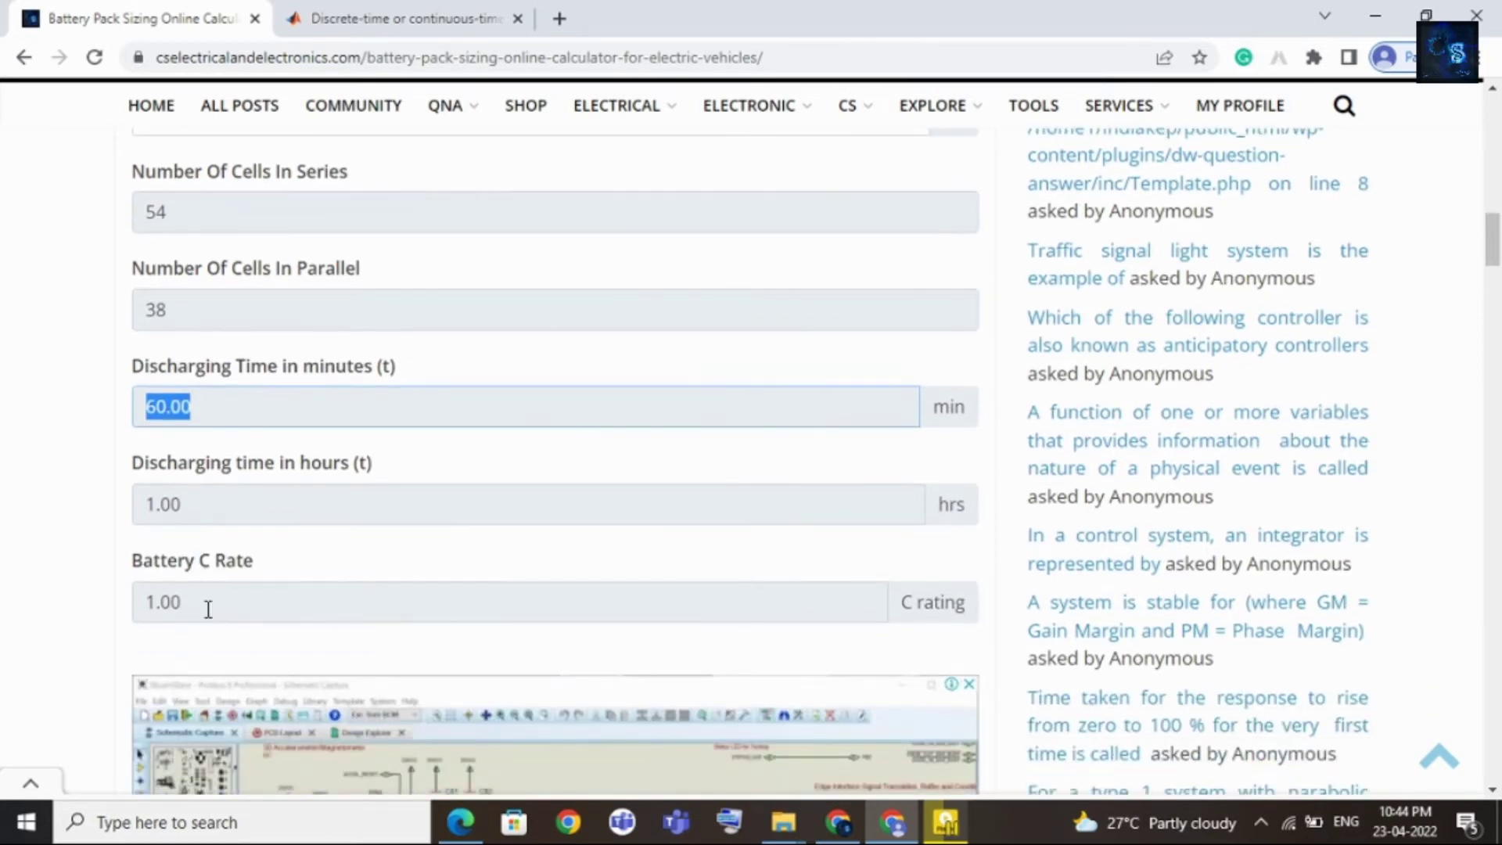
scroll(240, 609, "up", 9)
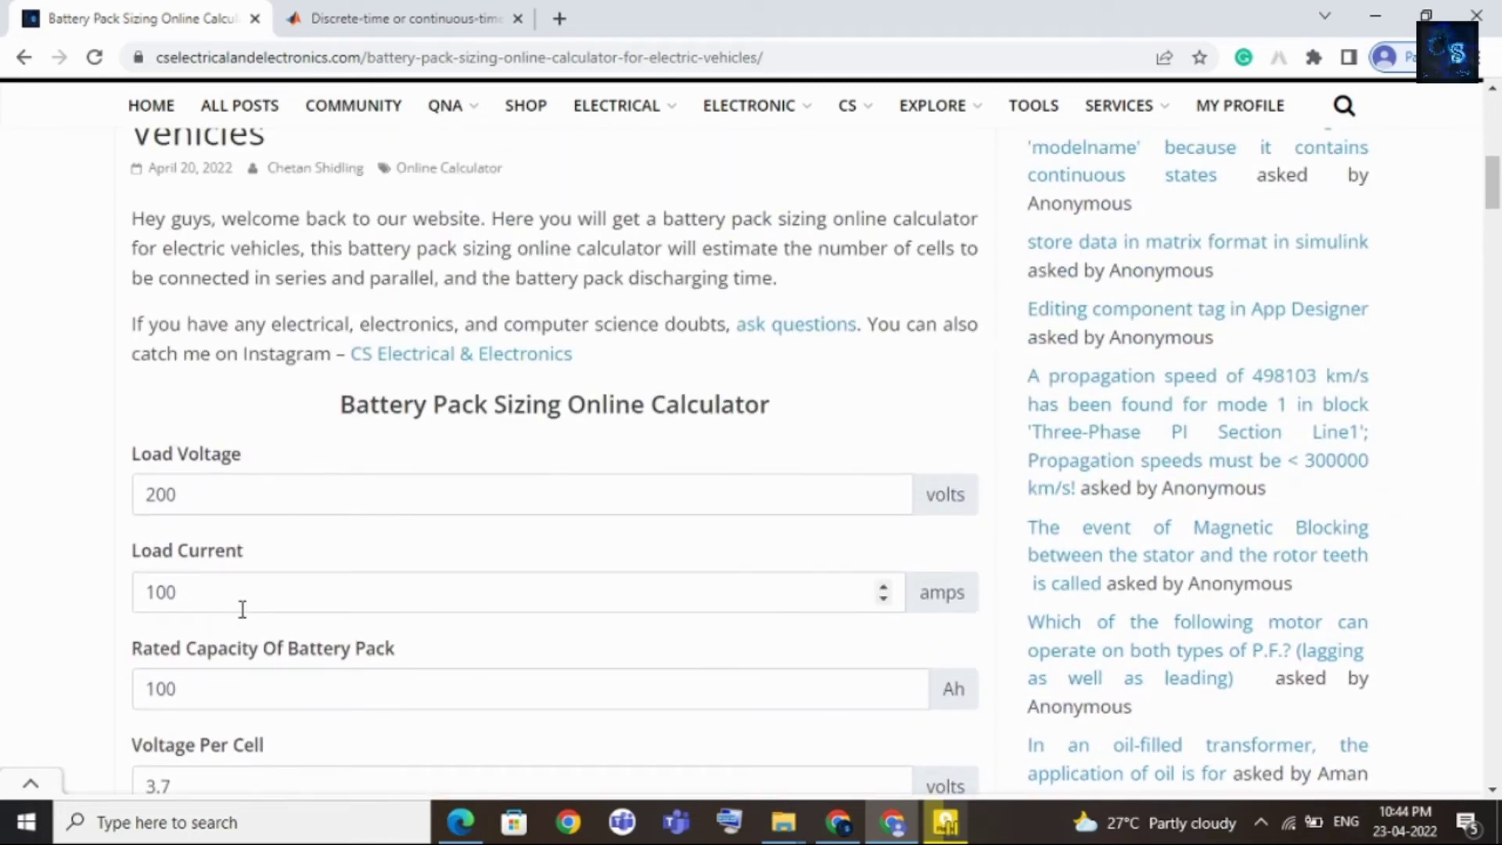
left_click(271, 597)
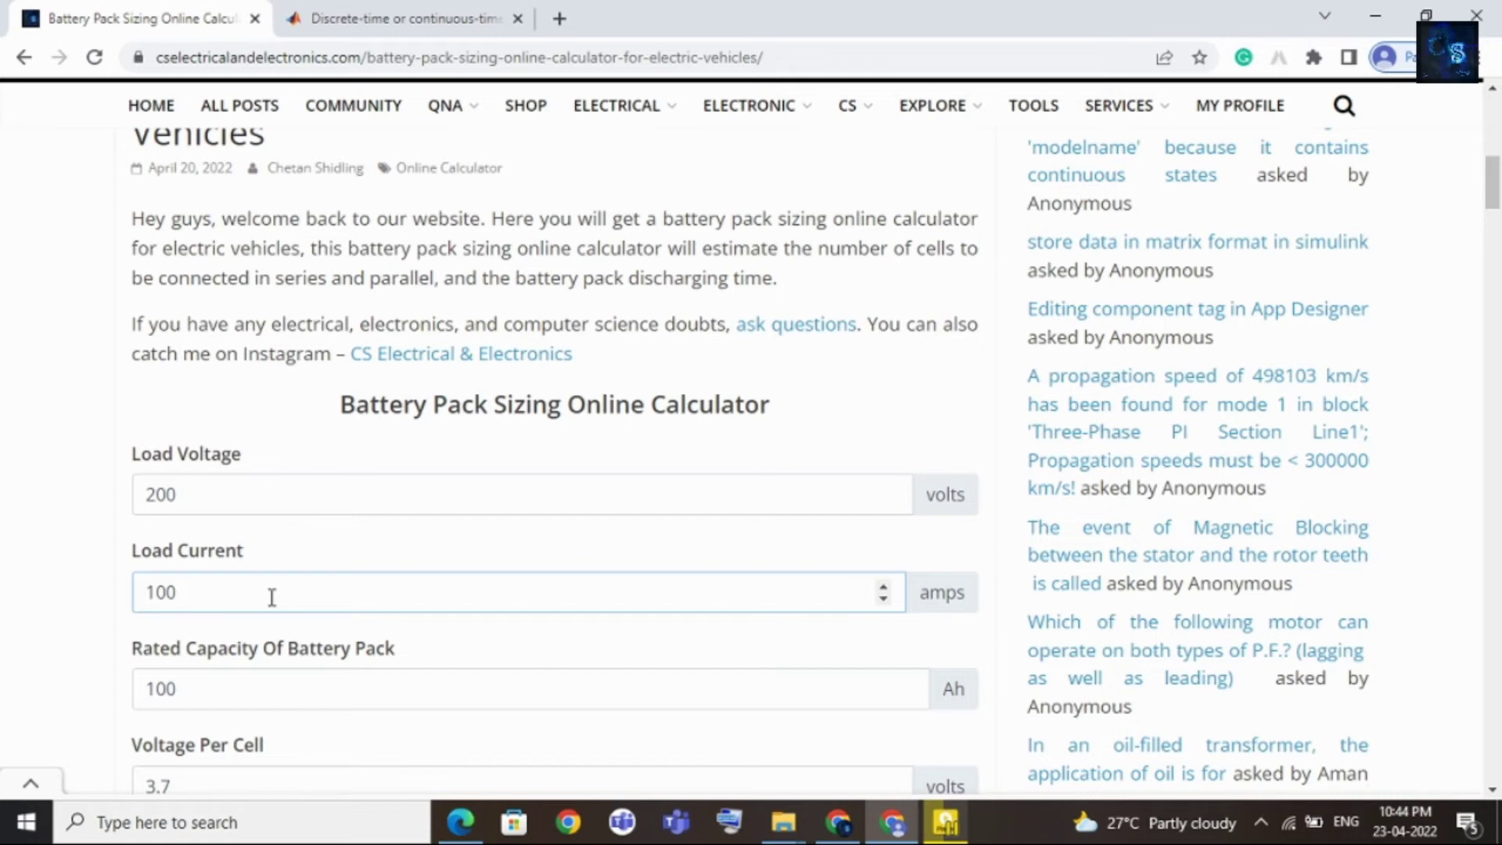
Overwrite the 200 V load voltage with 500 V.
scroll(272, 597, "down", 1)
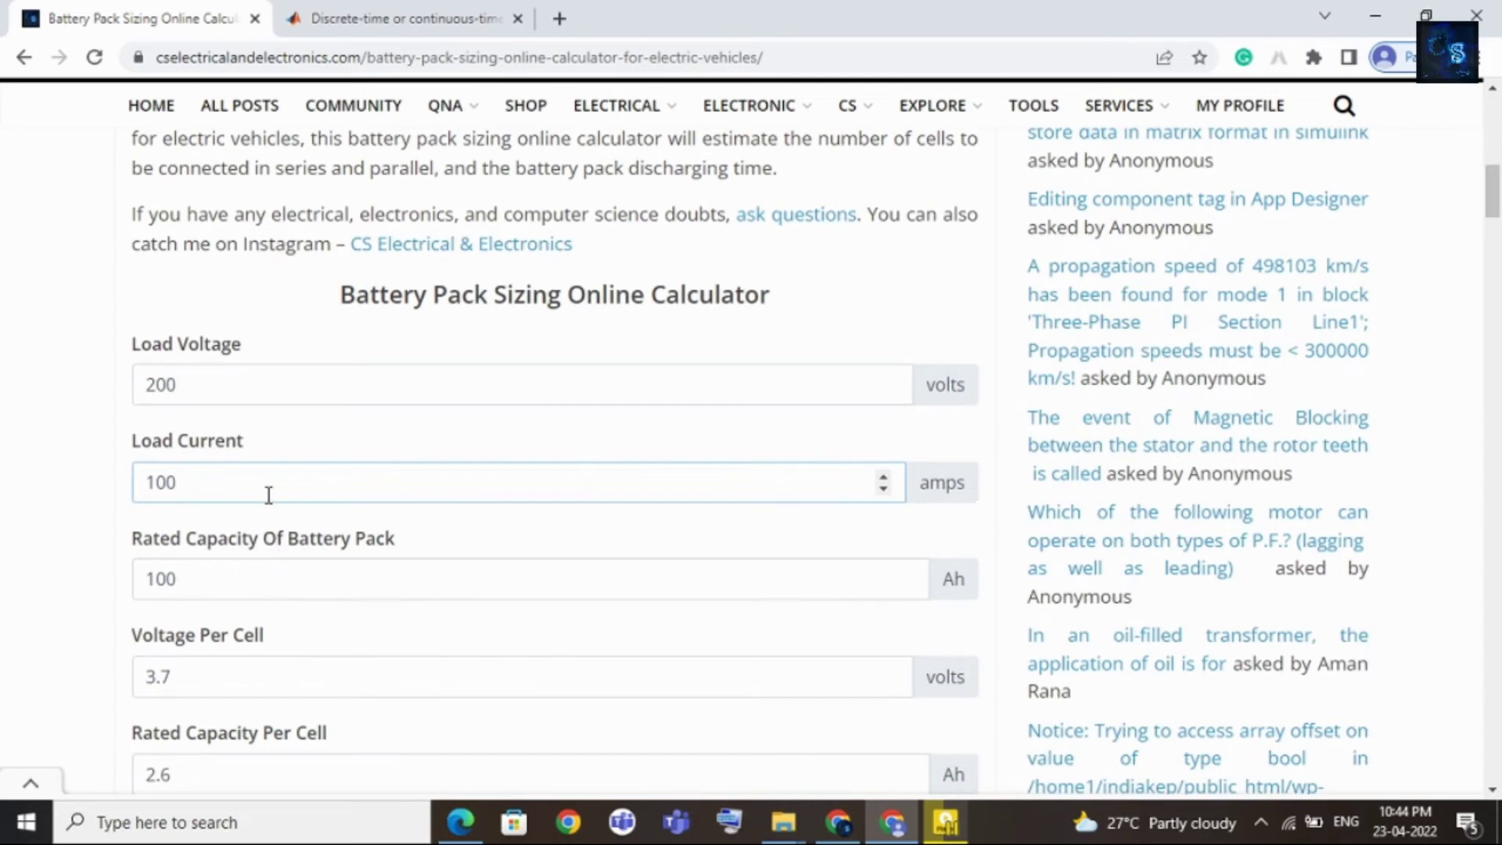
left_click(262, 395)
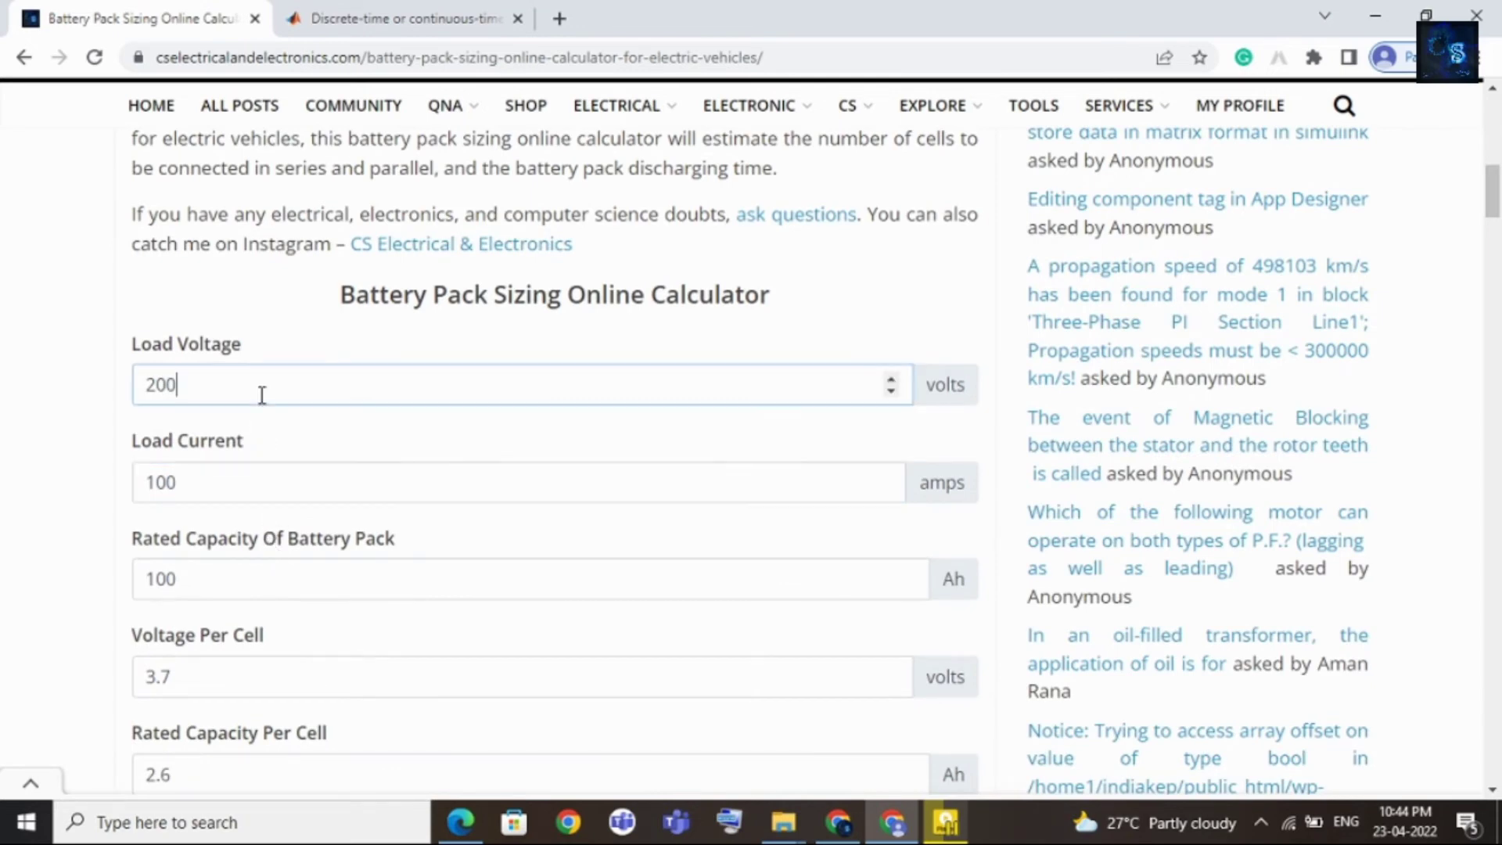
left_click_drag(238, 385, 136, 395)
type("500")
Change the load current to 1000 A and the pack capacity to 1000 Ah.
left_click(204, 483)
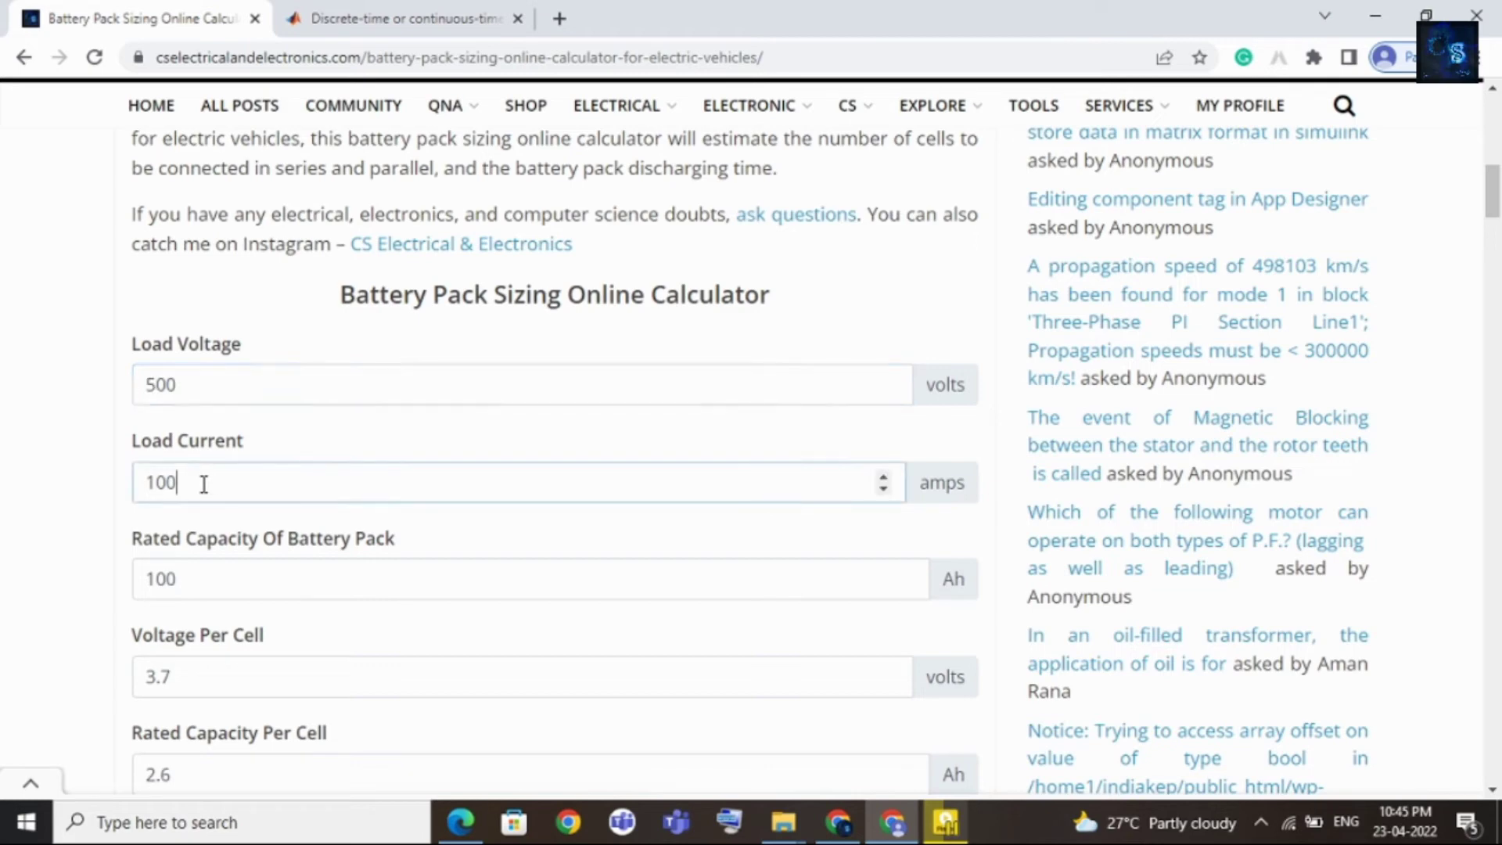
left_click_drag(204, 483, 148, 486)
type("000")
double_click(201, 572)
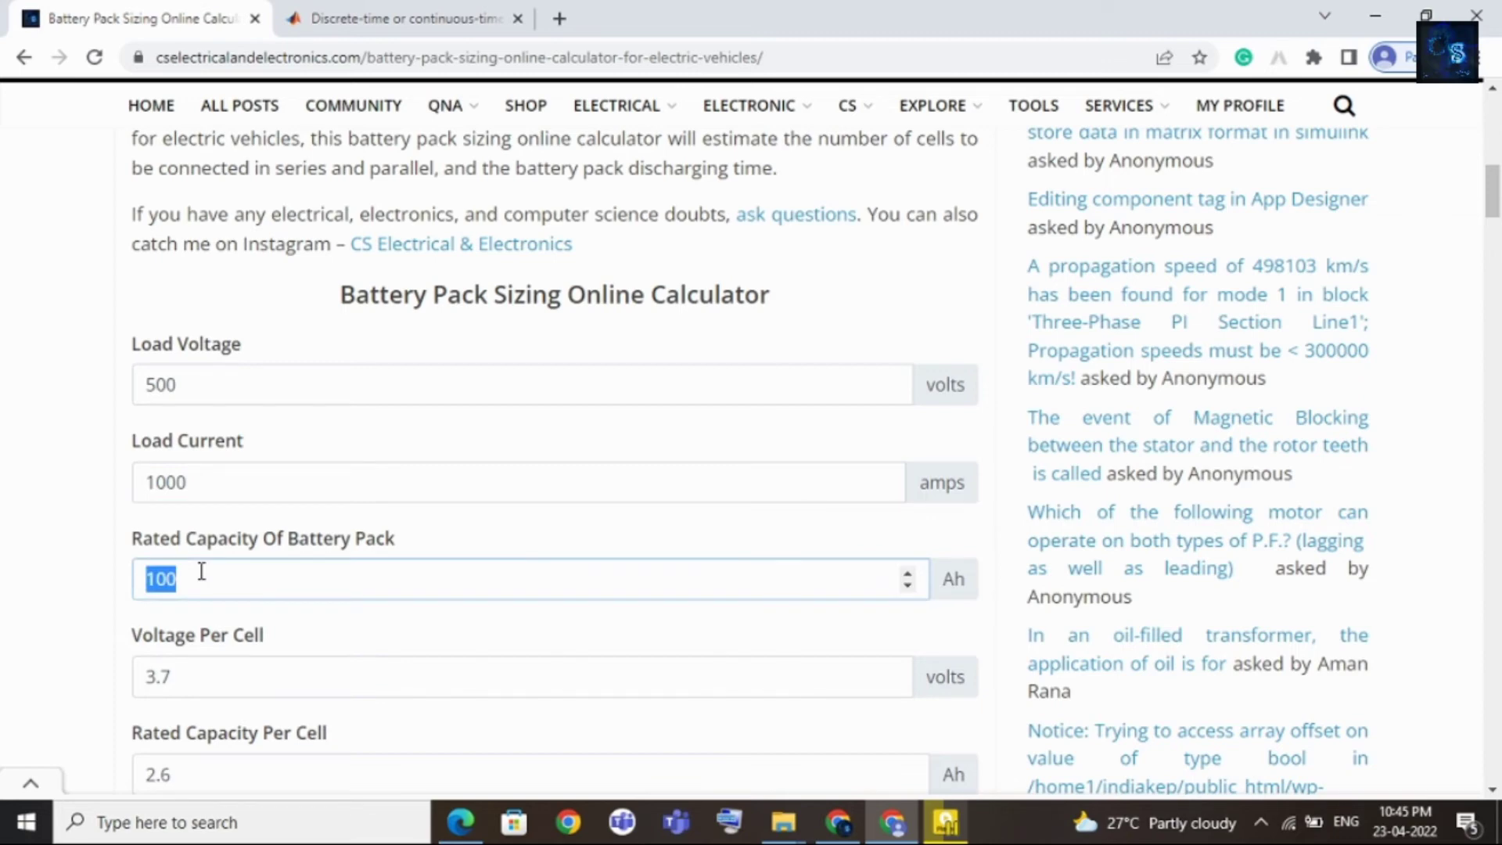
type("1000")
scroll(213, 583, "down", 1)
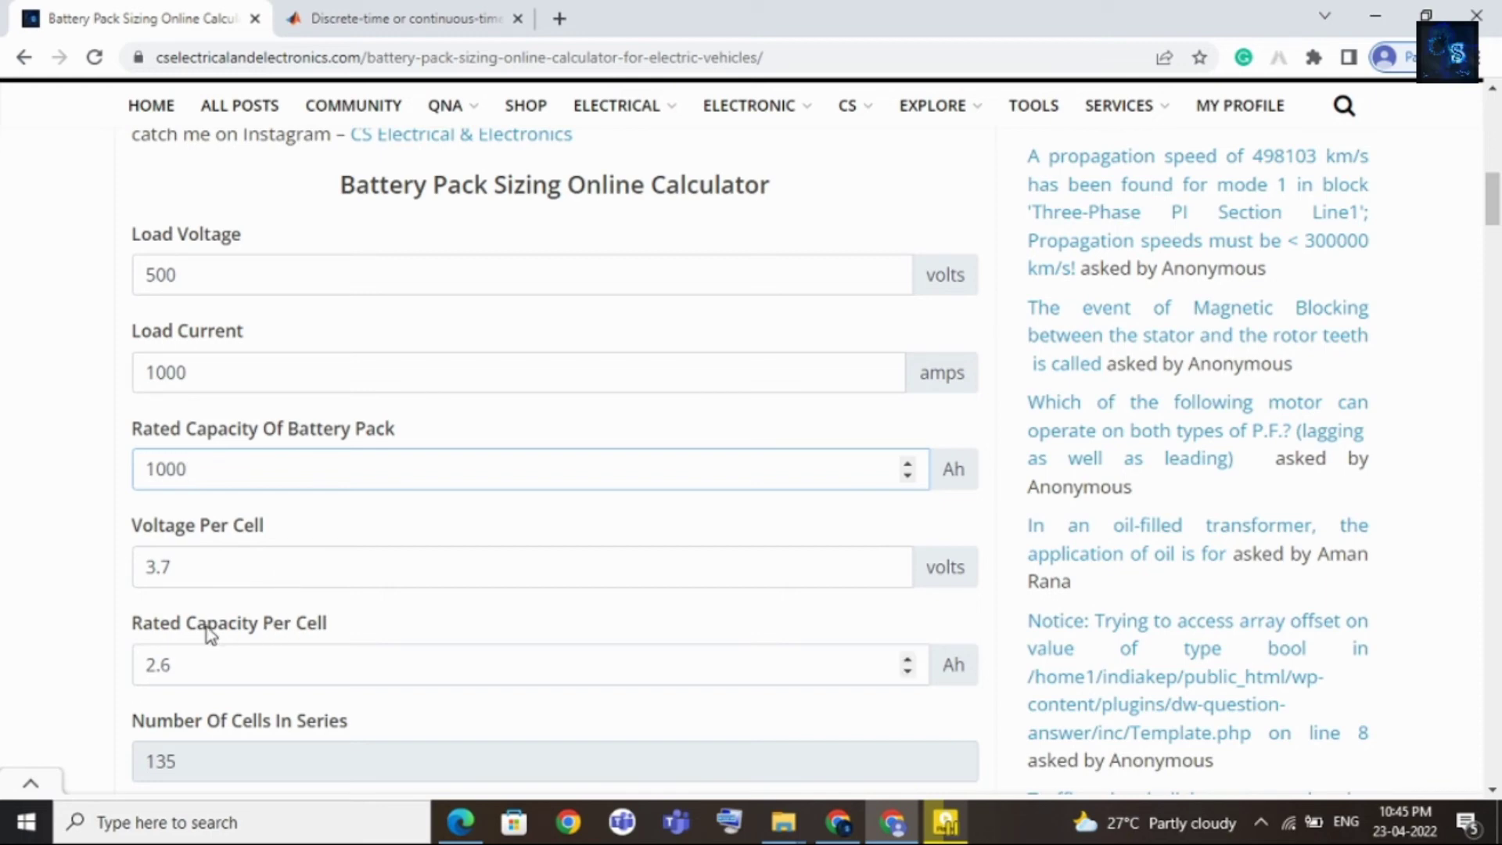
scroll(205, 583, "down", 2)
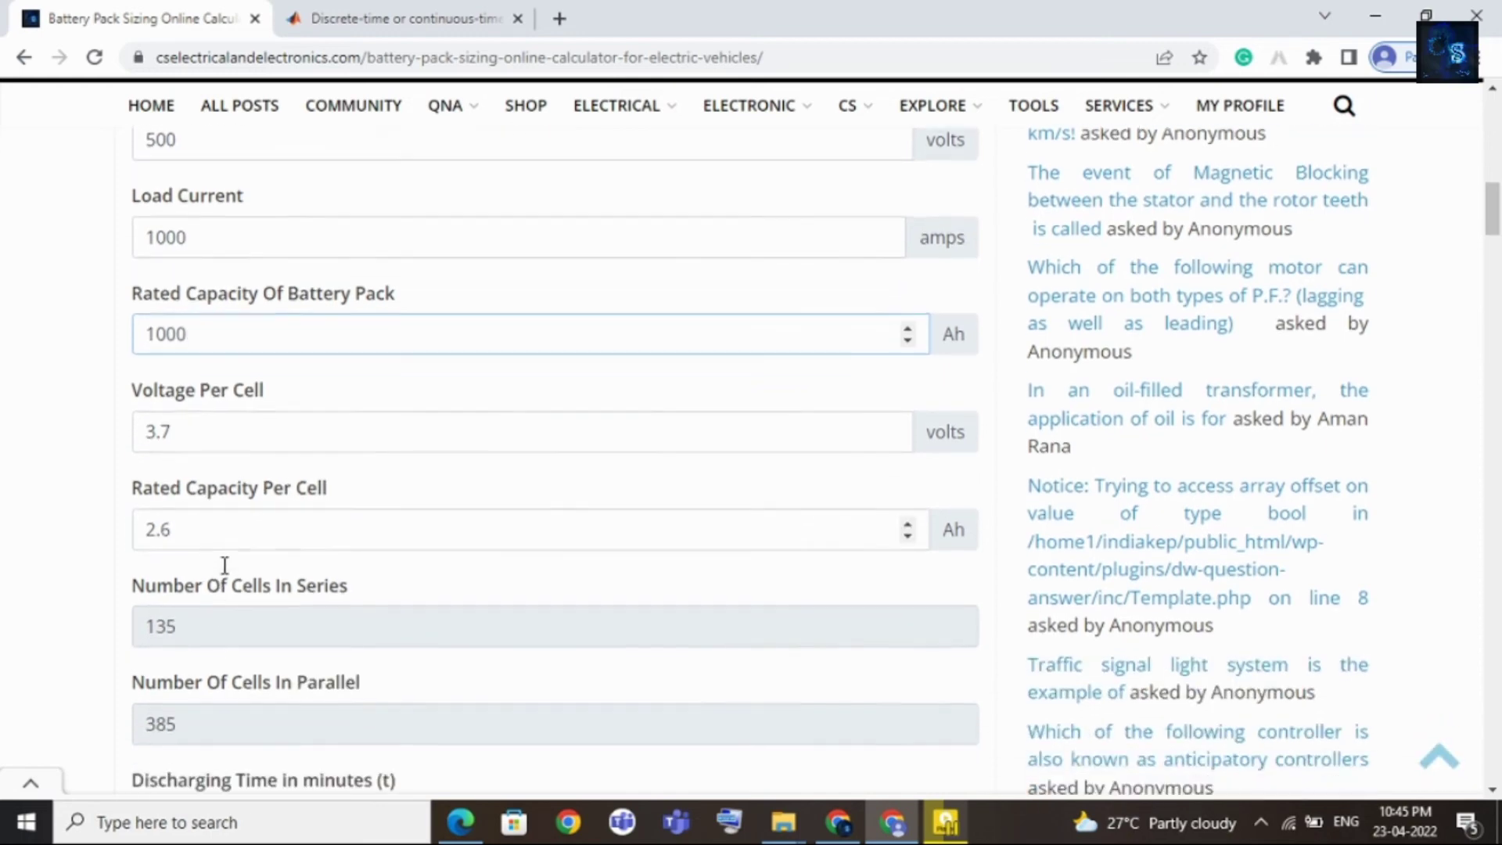
scroll(227, 567, "down", 1)
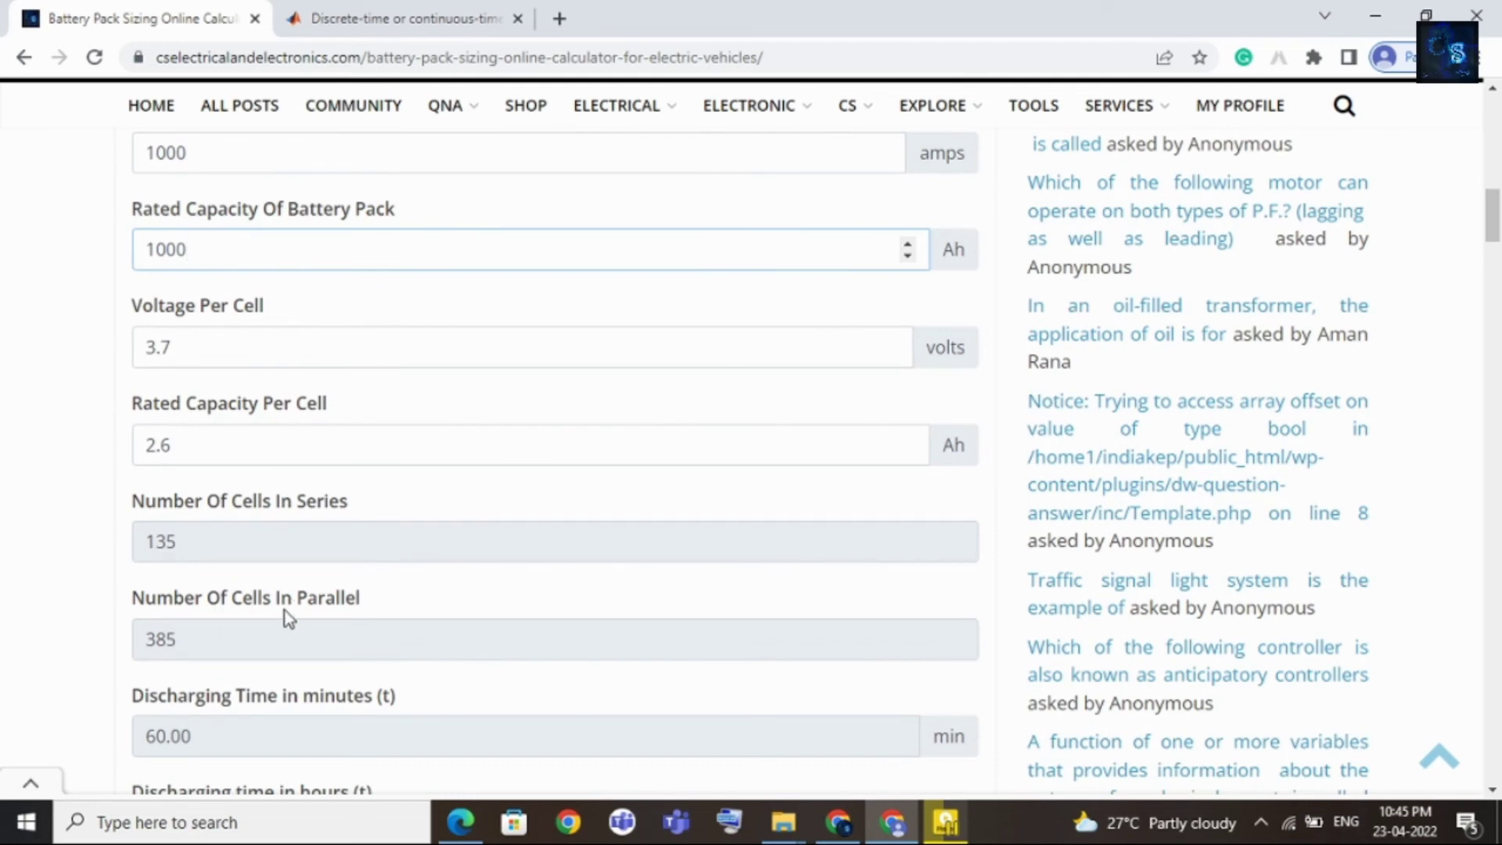
left_click(200, 550)
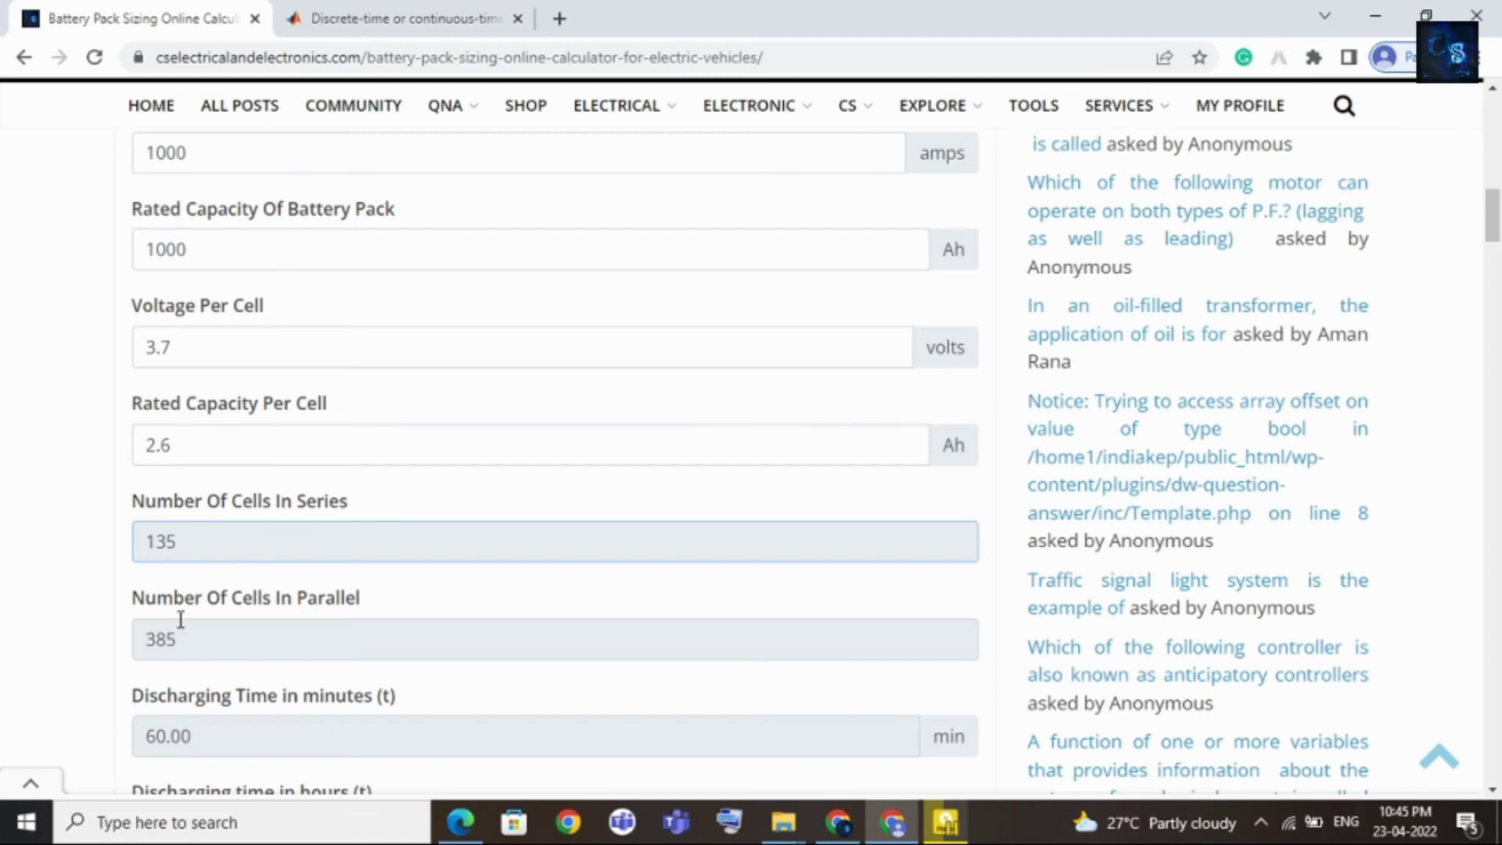
left_click_drag(187, 641, 132, 650)
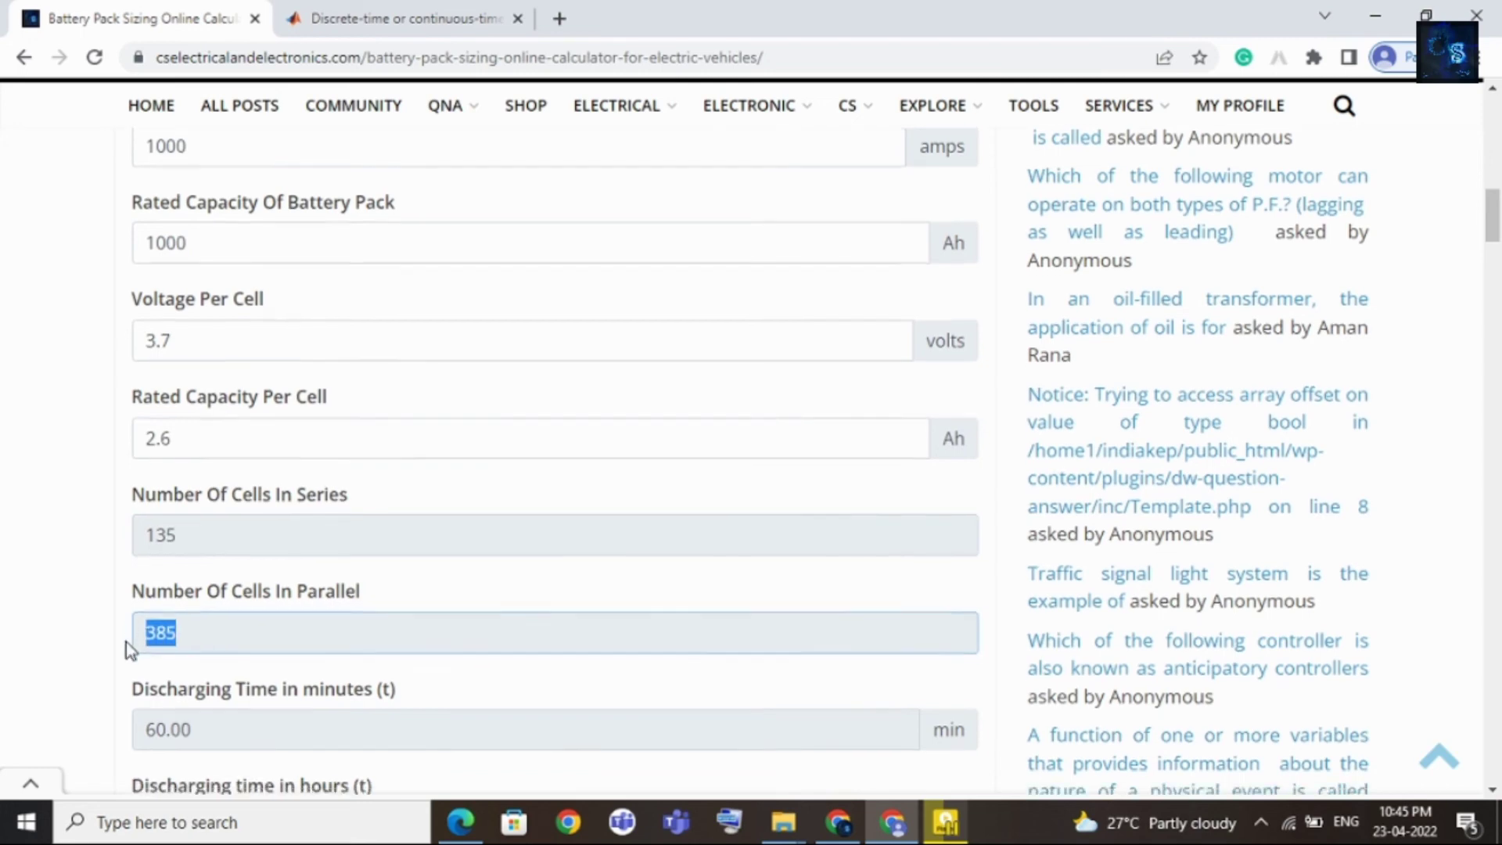
scroll(252, 576, "down", 3)
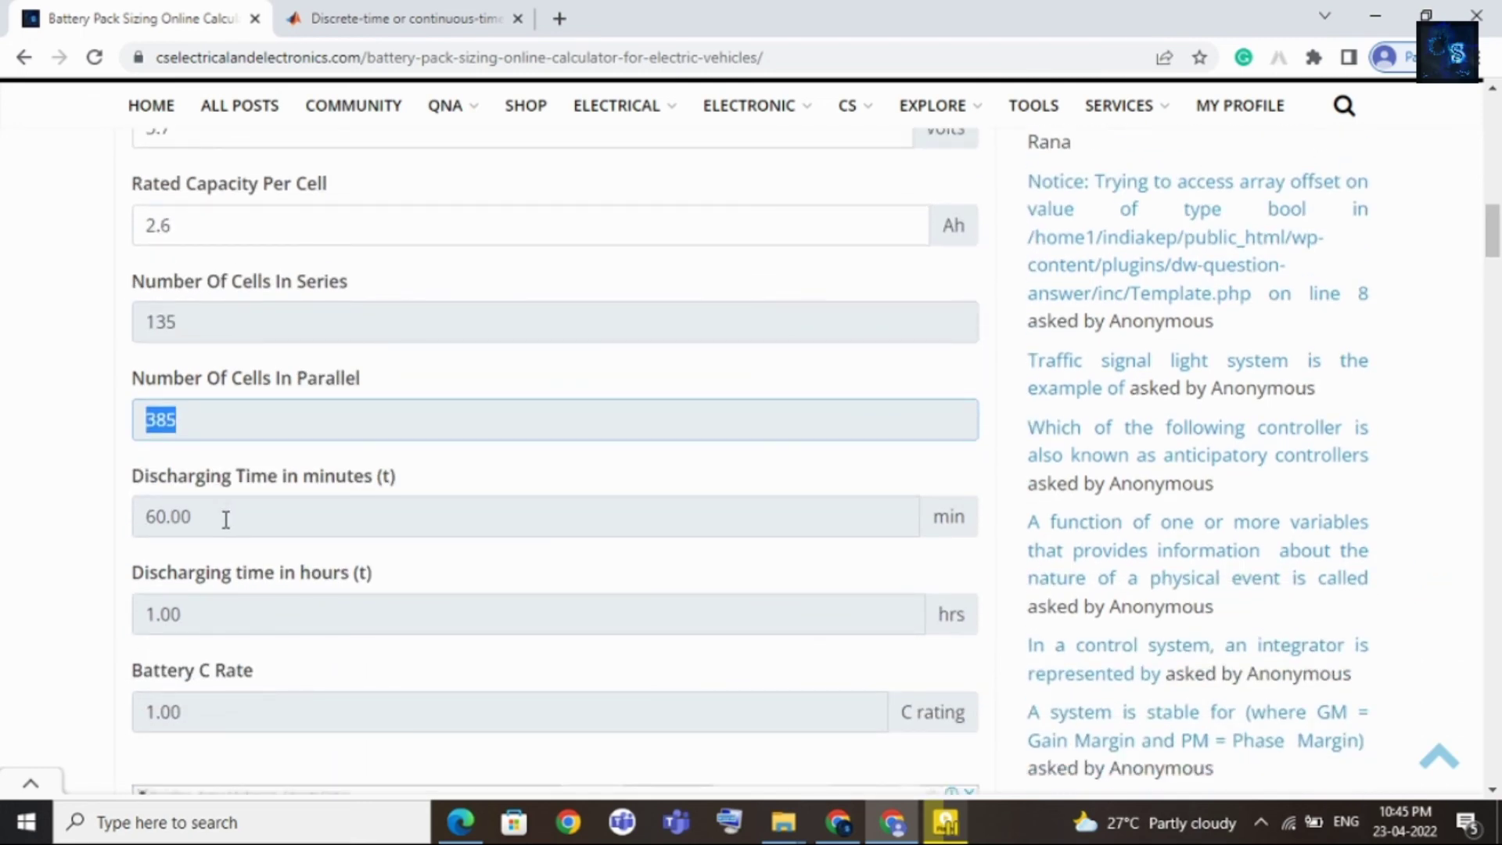
left_click_drag(192, 517, 140, 516)
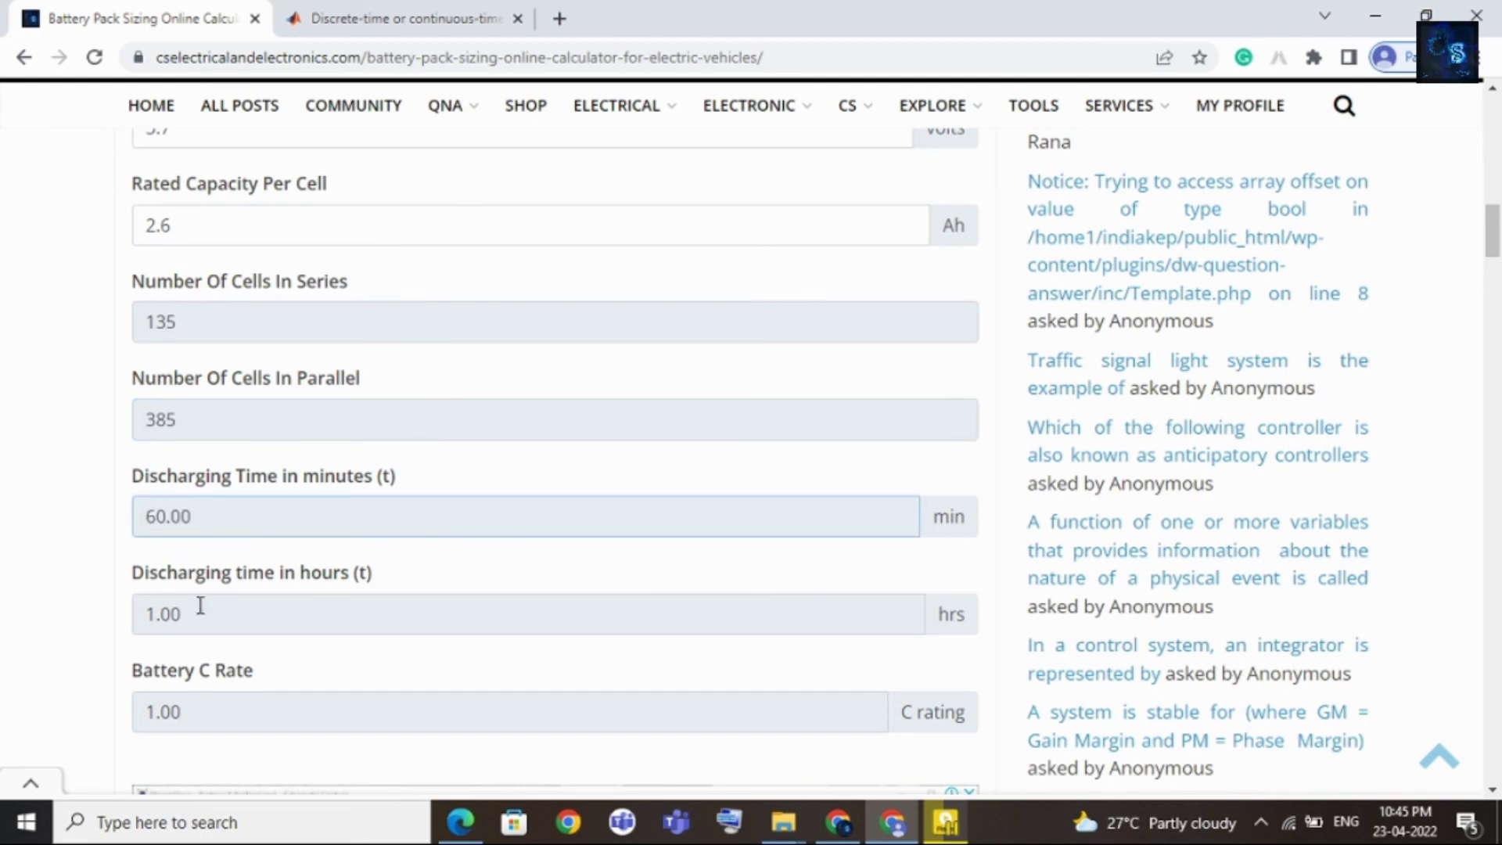